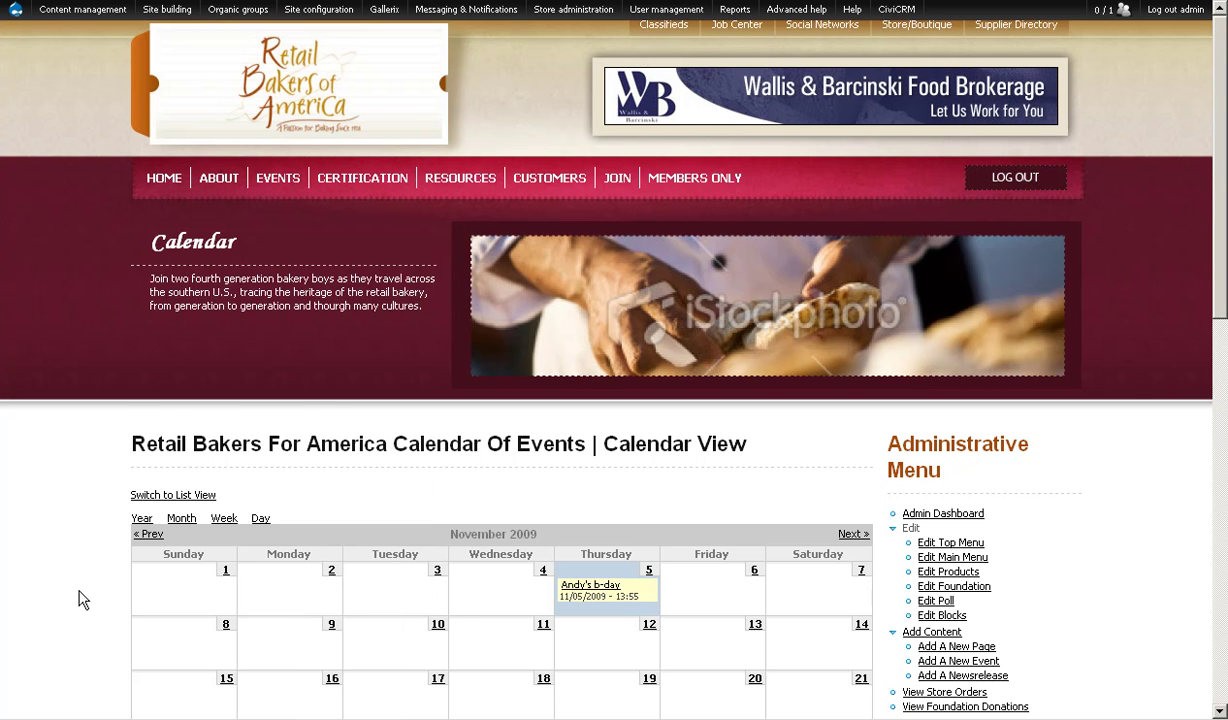
- Open a blank Create Event form from the admin toolbar's Create content menu
scroll(82, 597, "down", 3)
scroll(82, 597, "down", 2)
scroll(82, 598, "down", 2)
scroll(82, 598, "down", 2)
scroll(82, 598, "up", 2)
scroll(82, 598, "up", 5)
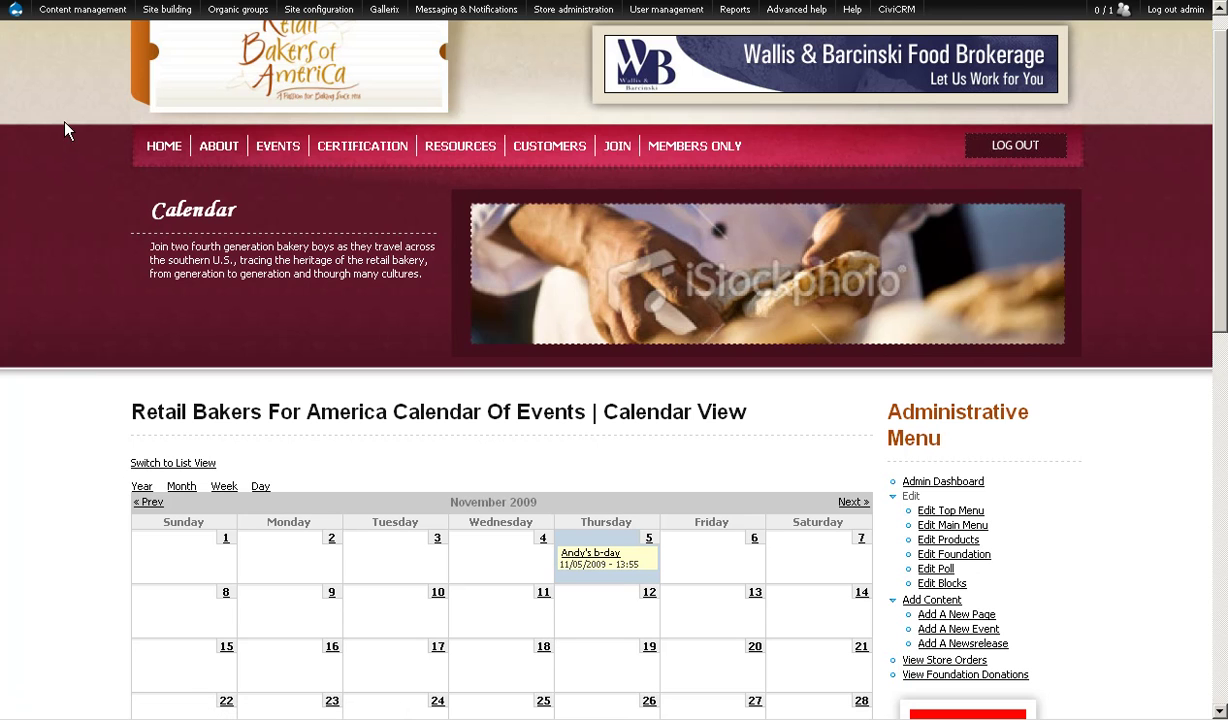
mouse_move(83, 9)
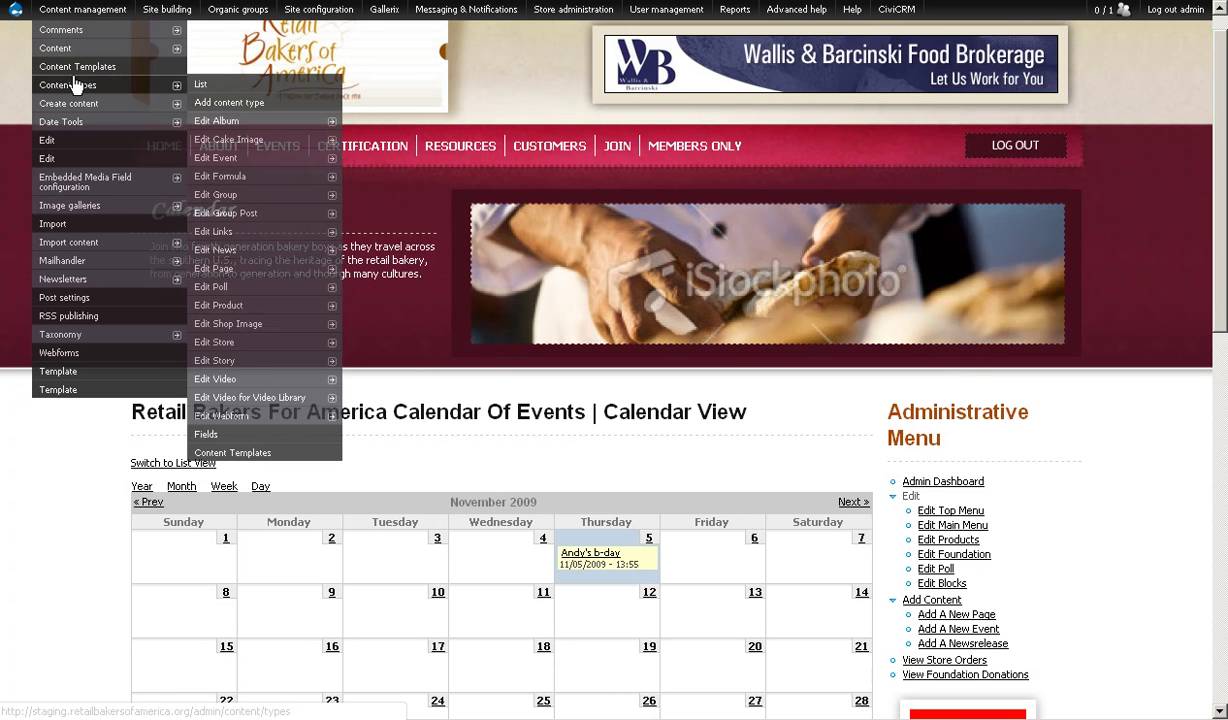
mouse_move(84, 103)
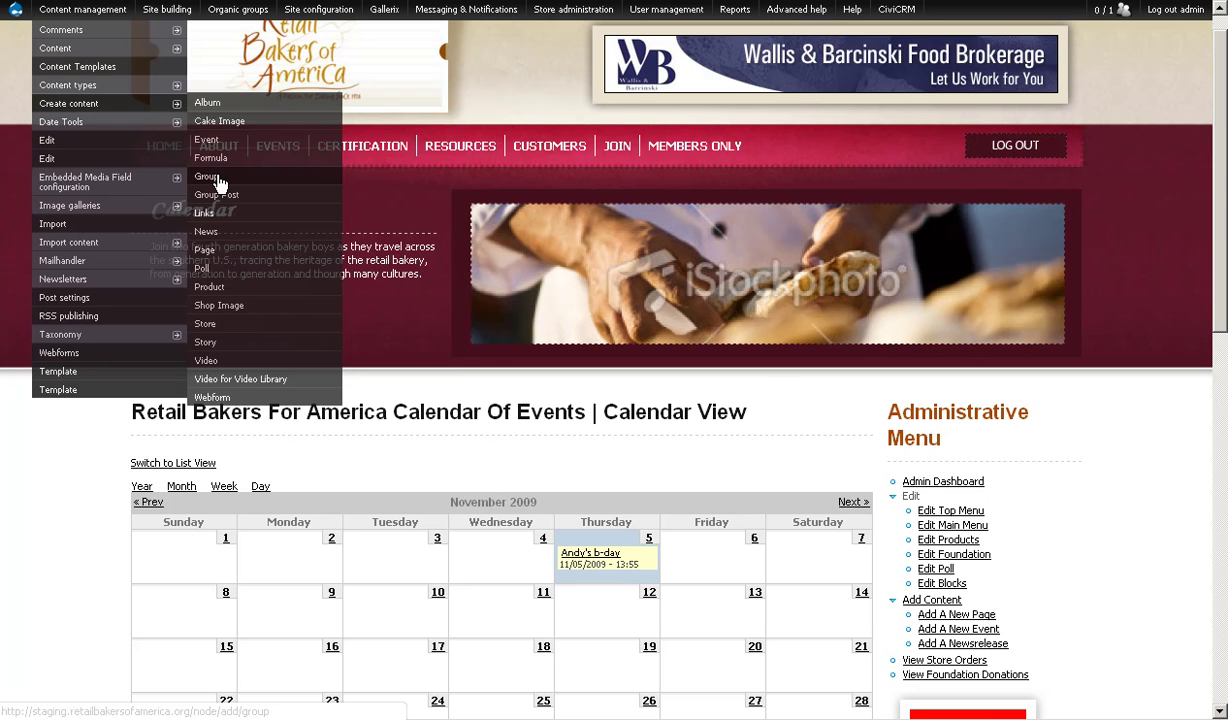
left_click(260, 360)
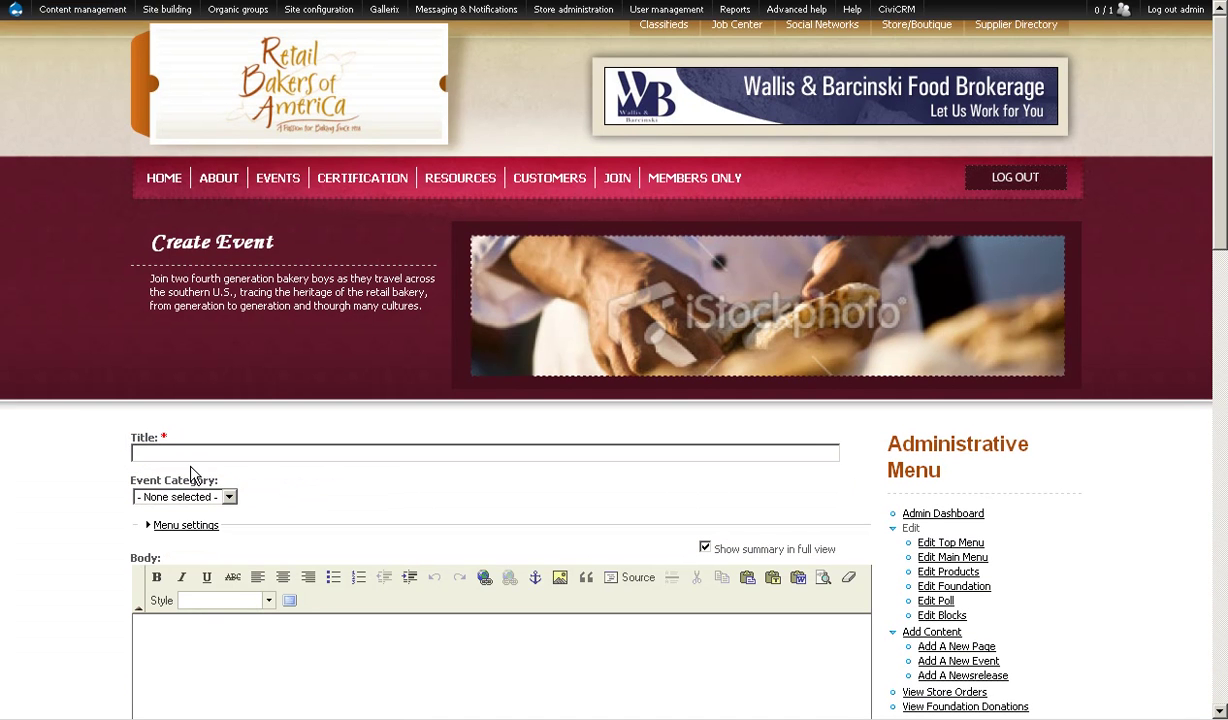
- Enter the event title 'Aleksandra's Birth day'
left_click(181, 452)
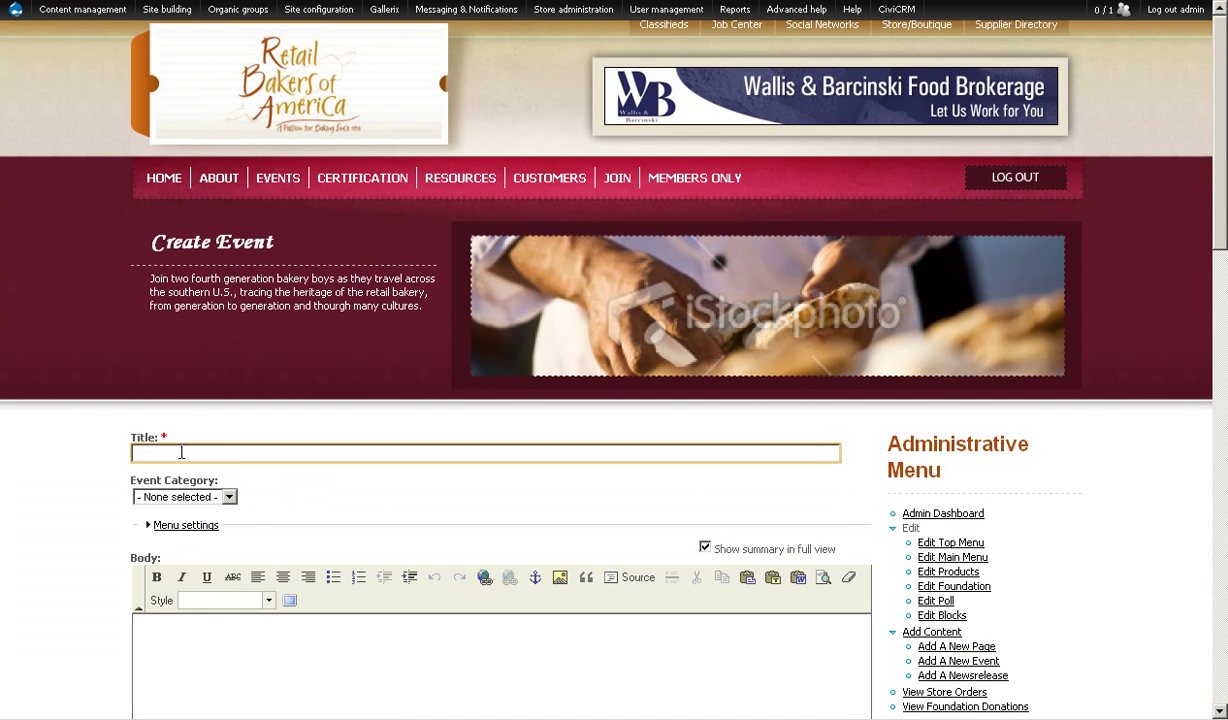
type("Al")
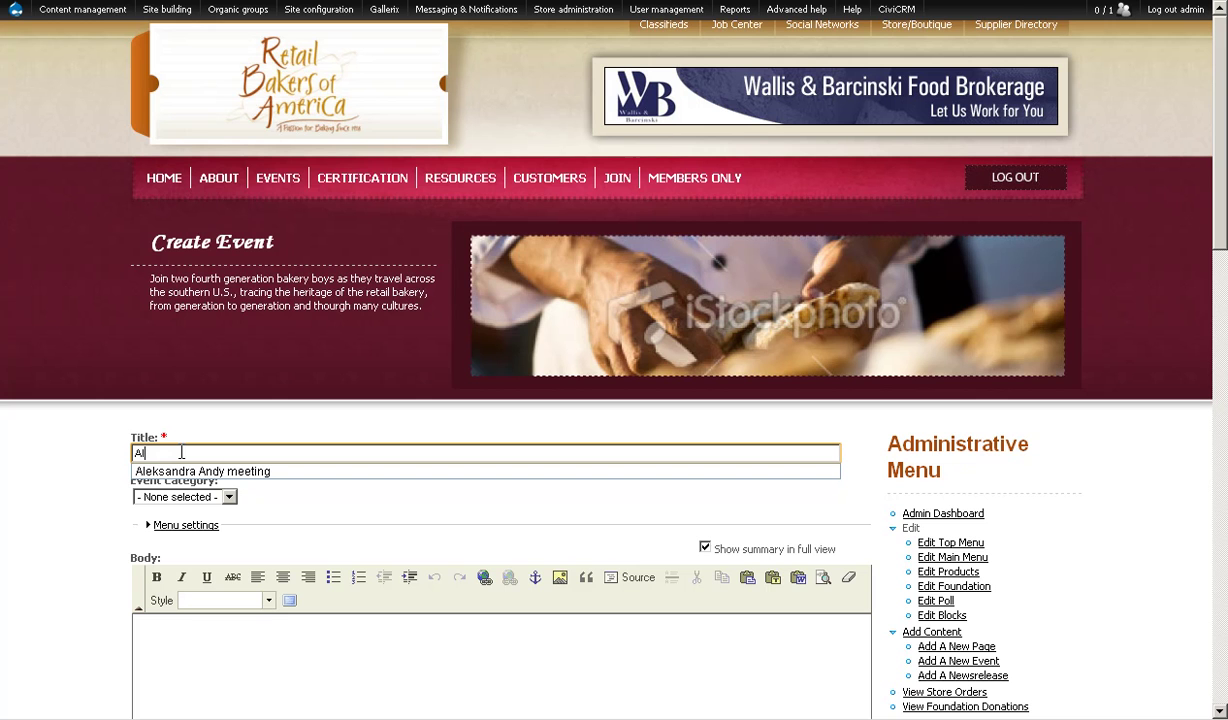
type("eksandra")
key("Escape")
type("s Birth day")
key("Tab")
- Paste the copied Lorem Ipsum paragraph into the event body via the Paste dialog
left_click(236, 632)
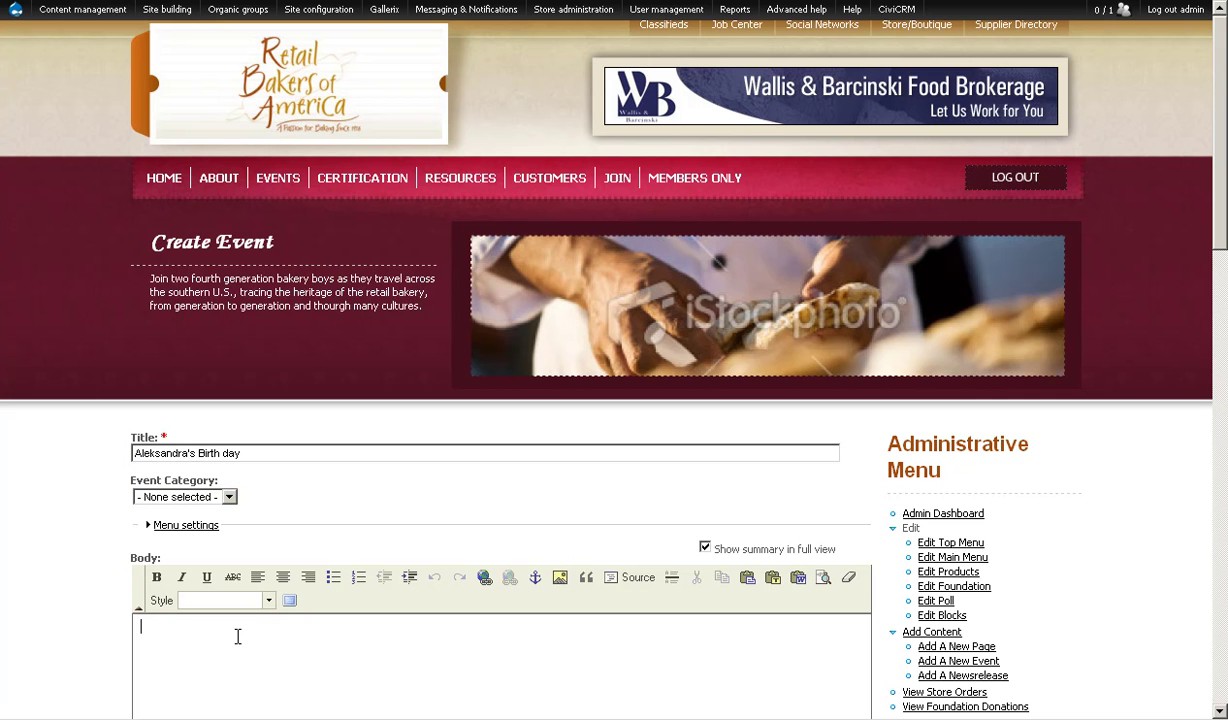
right_click(577, 654)
left_click(605, 683)
right_click(516, 428)
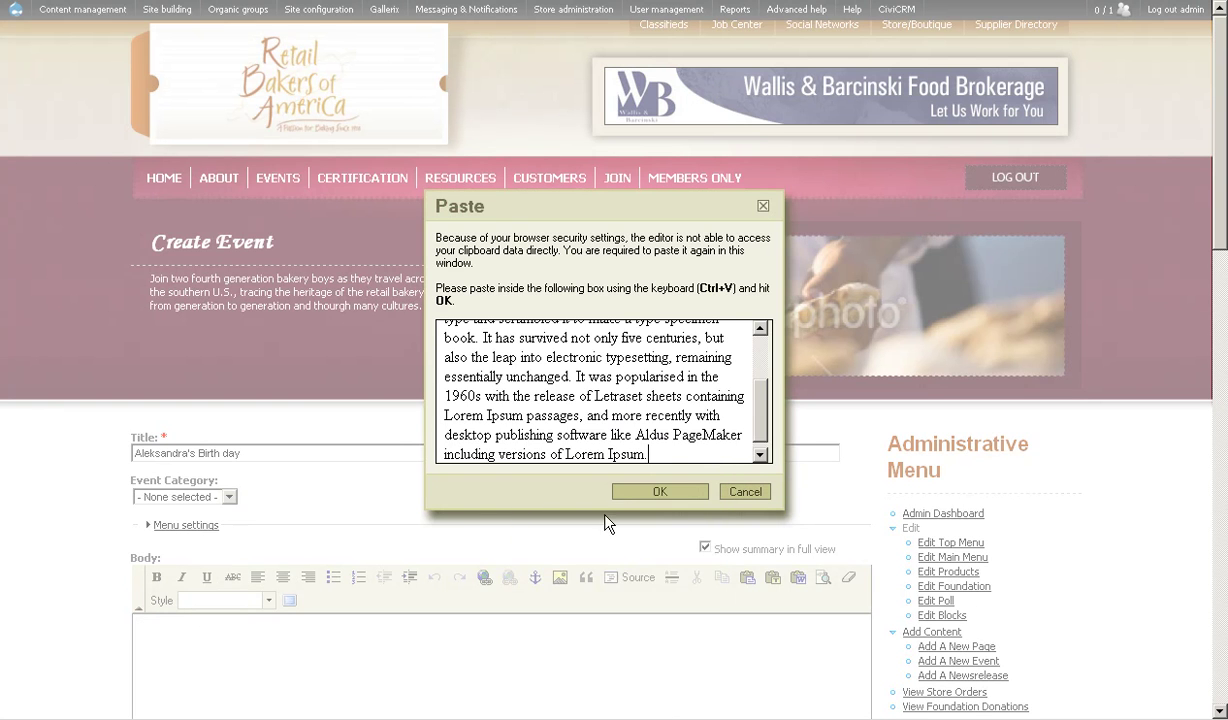
left_click(575, 513)
left_click(622, 491)
- Set the event start time to 14:30 (hour 14, minute 30)
scroll(140, 550, "down", 3)
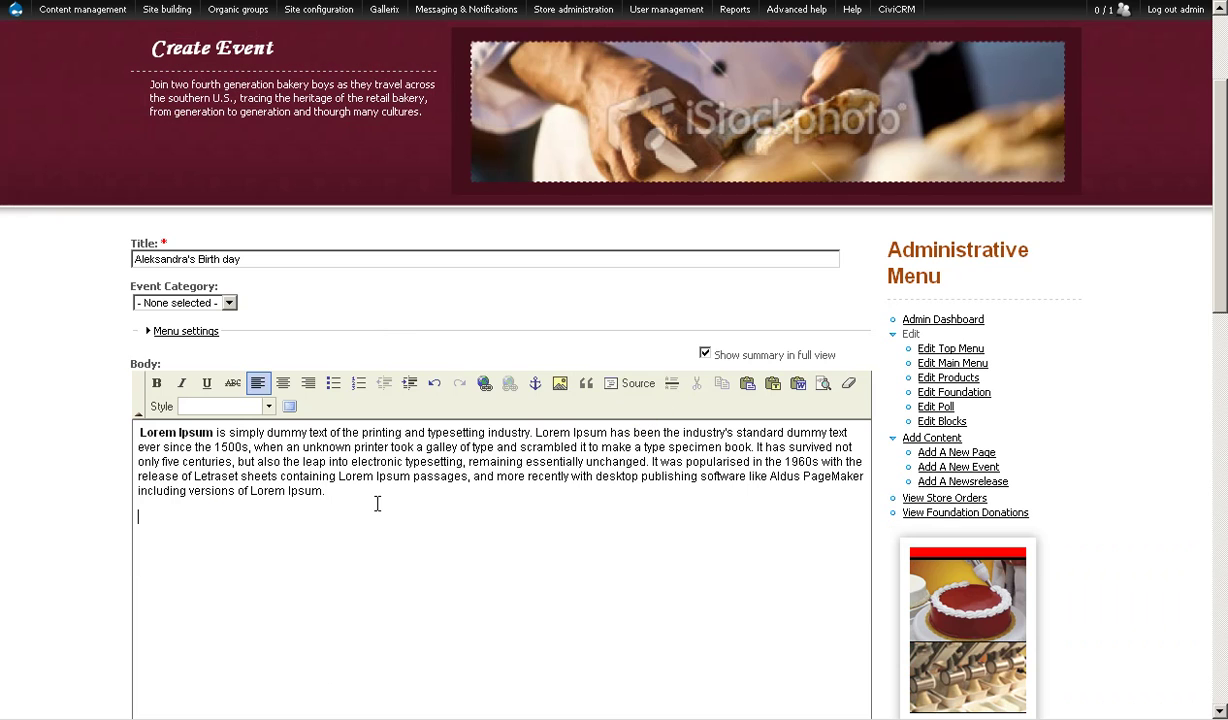
scroll(370, 505, "down", 8)
scroll(104, 451, "down", 5)
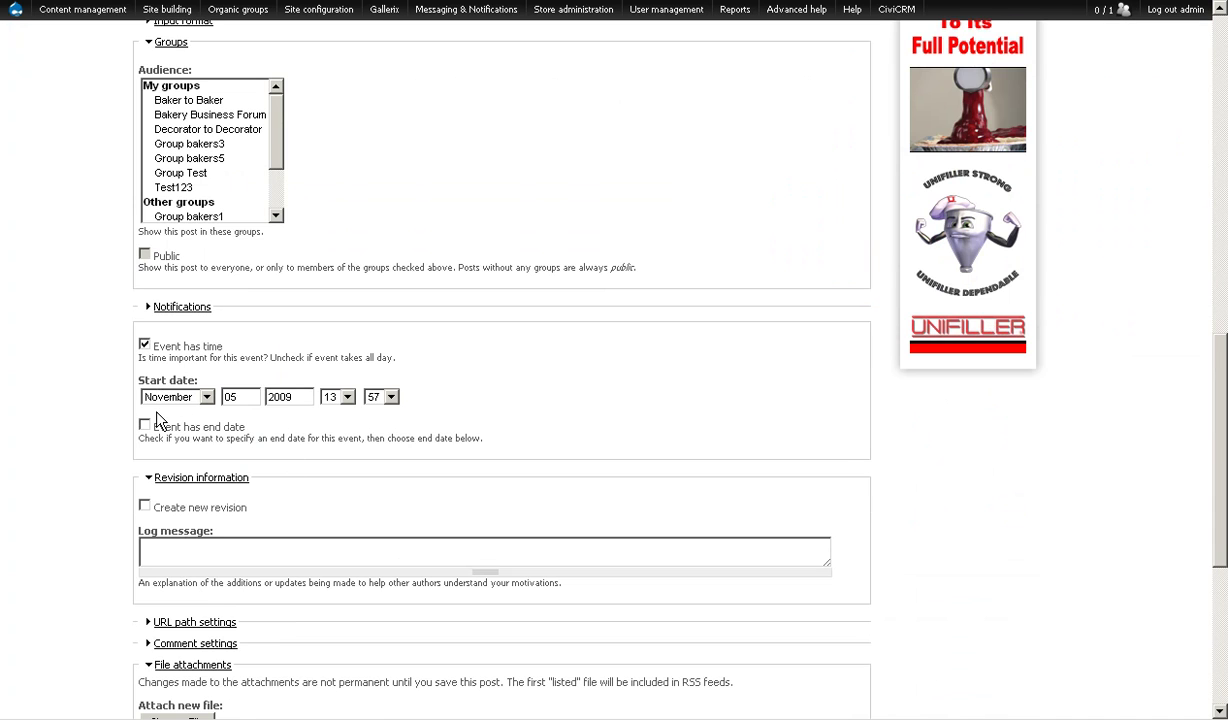
left_click(347, 398)
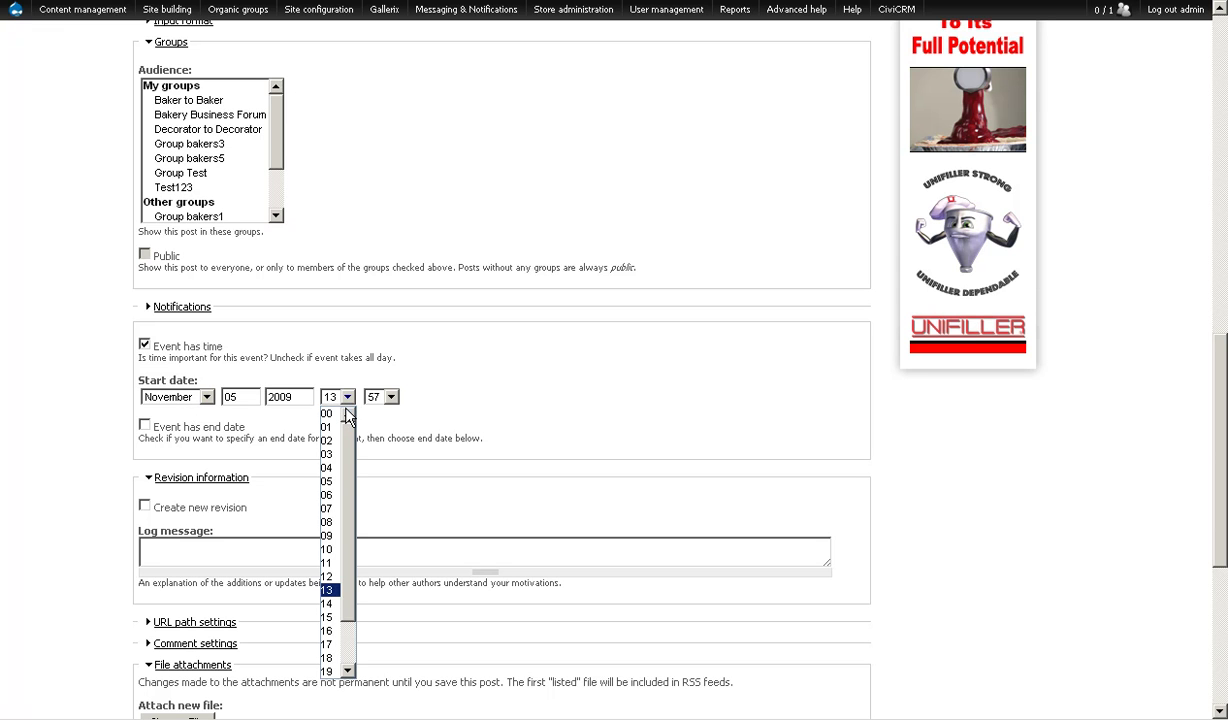
left_click(327, 604)
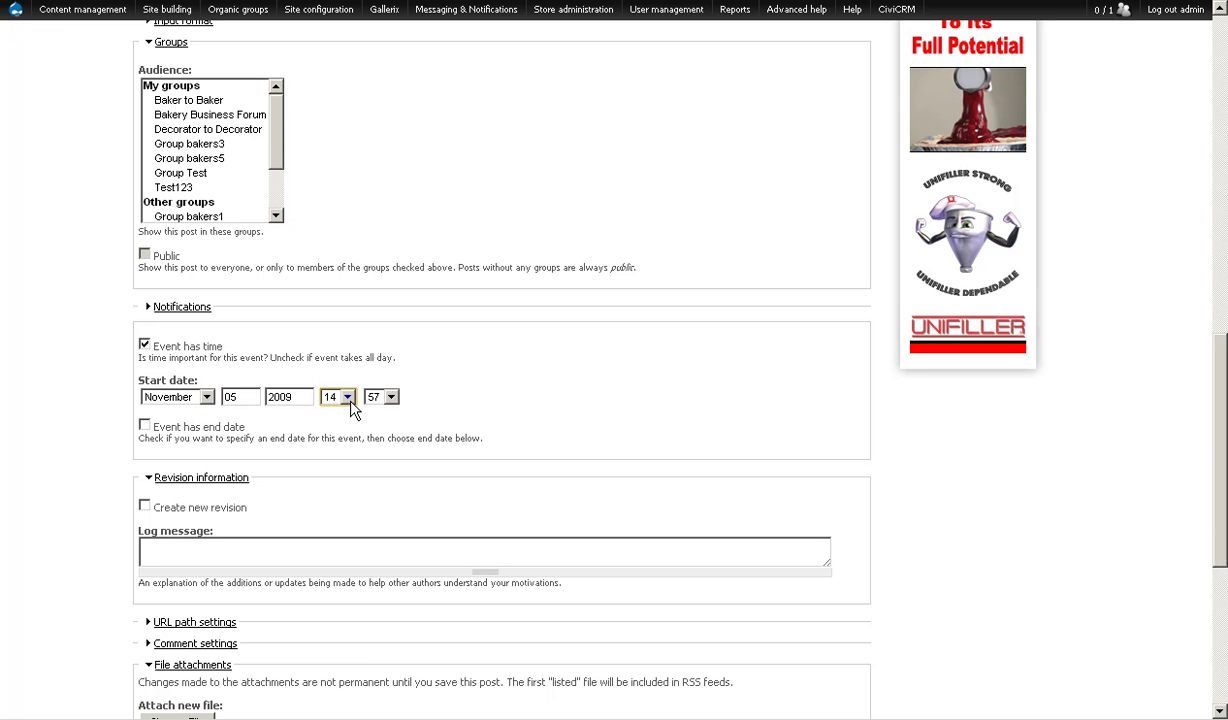
left_click(380, 397)
scroll(380, 494, "up", 3)
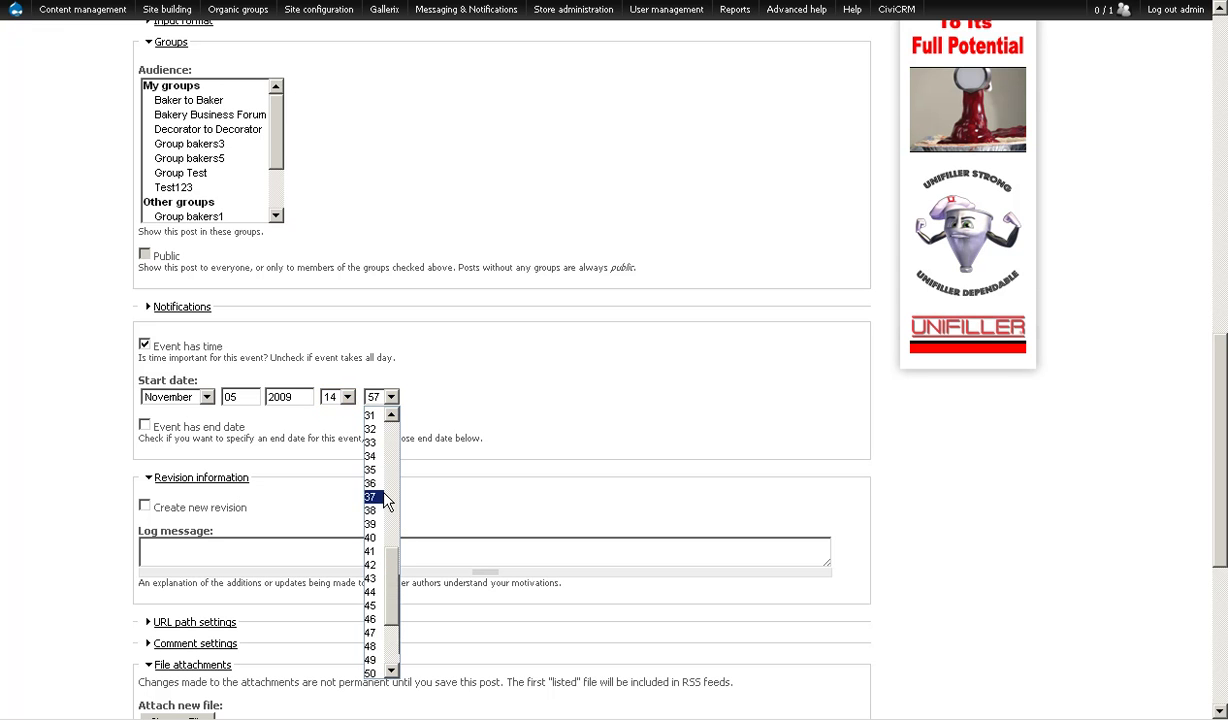
scroll(370, 475, "up", 2)
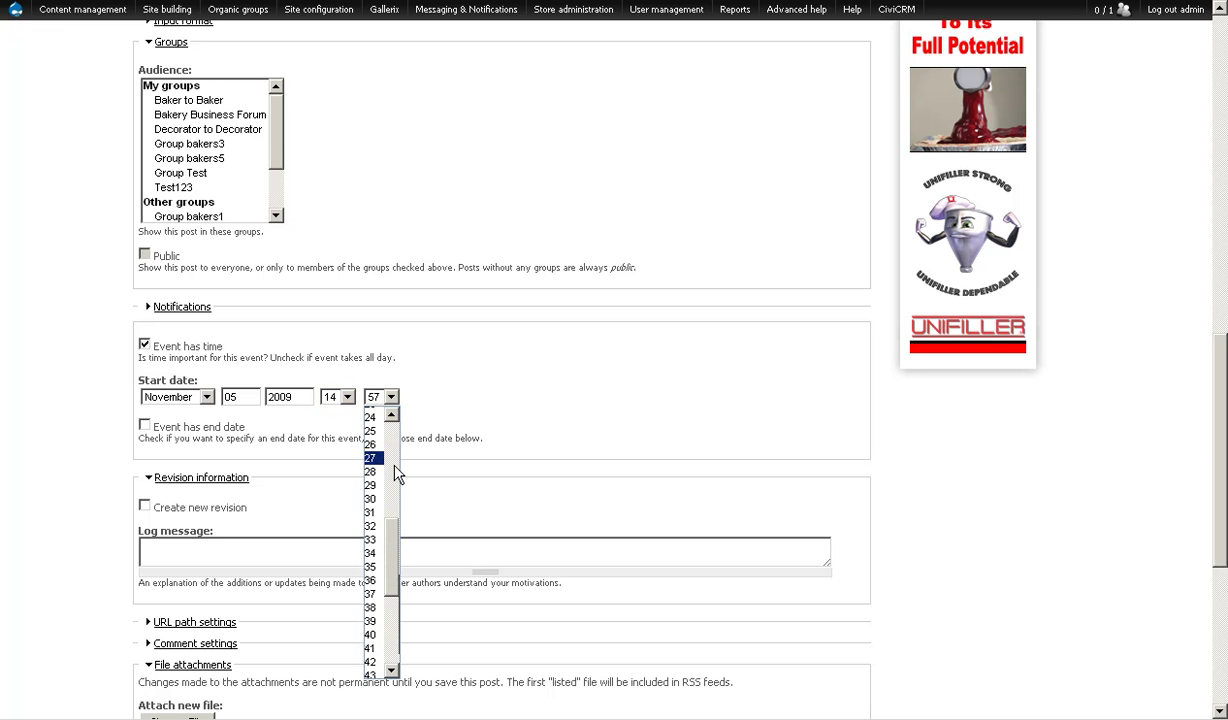
left_click(378, 498)
- Save the new event and scroll through its created page
left_click(157, 465)
scroll(118, 460, "down", 1)
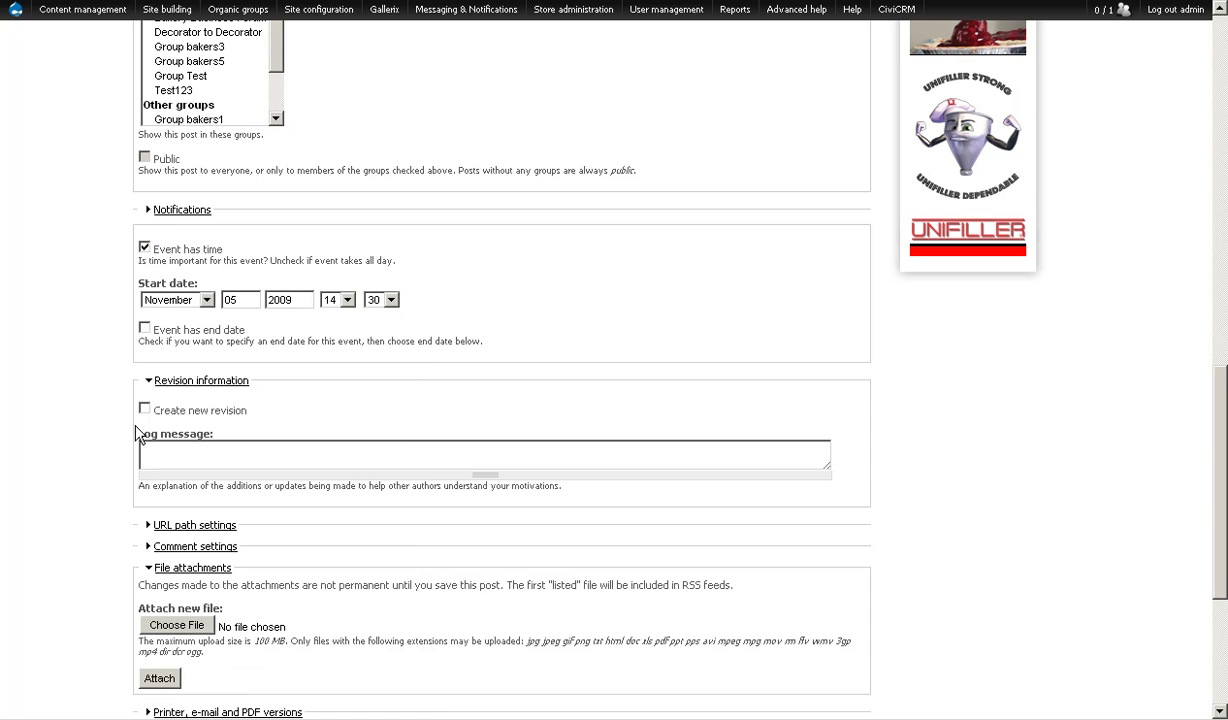
scroll(106, 581, "down", 2)
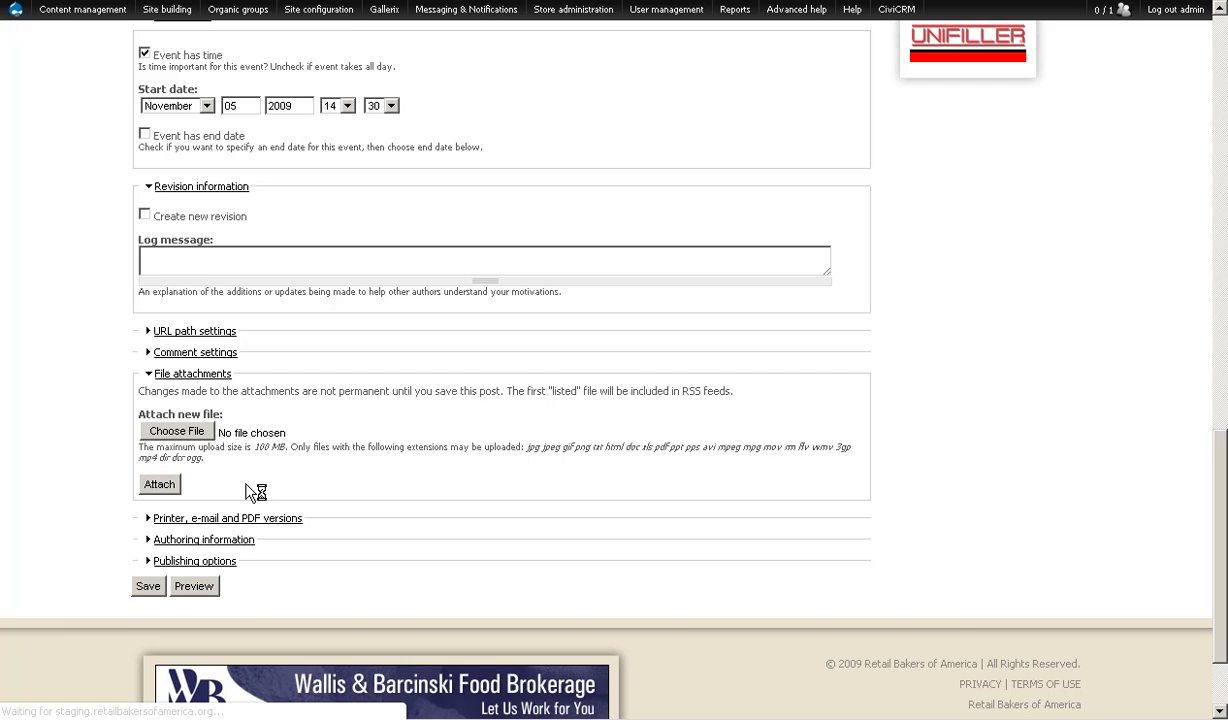
scroll(250, 492, "down", 2)
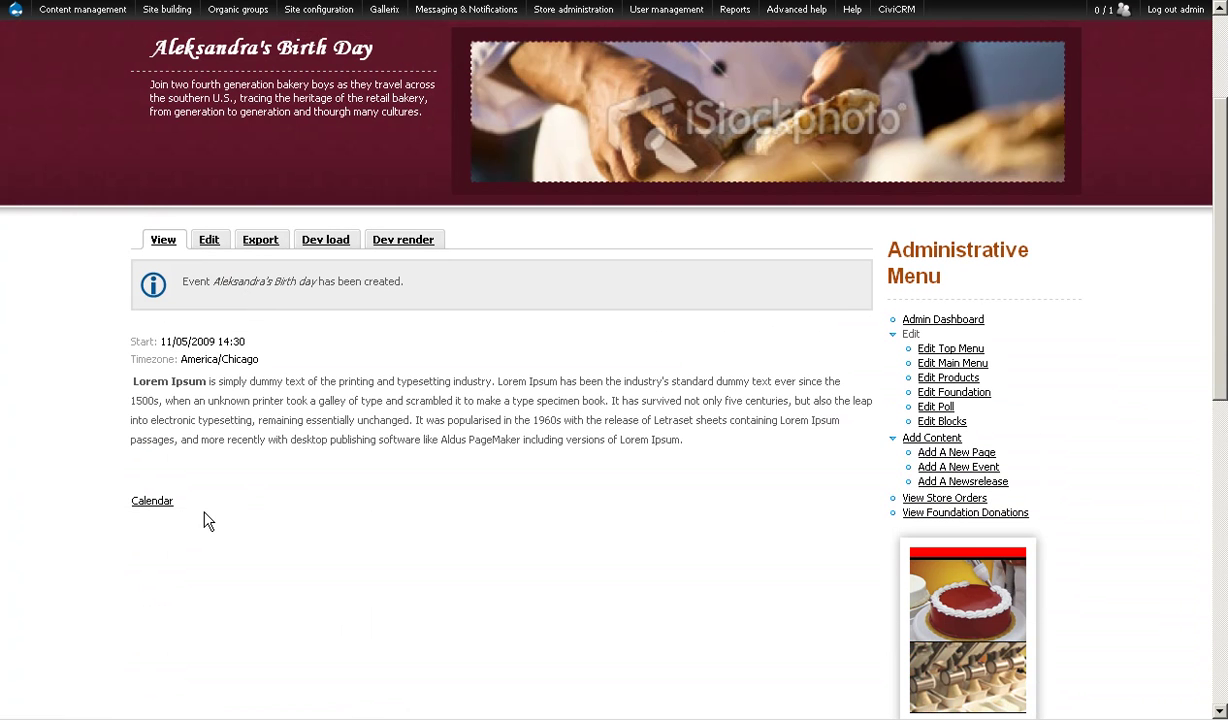
left_click(152, 501)
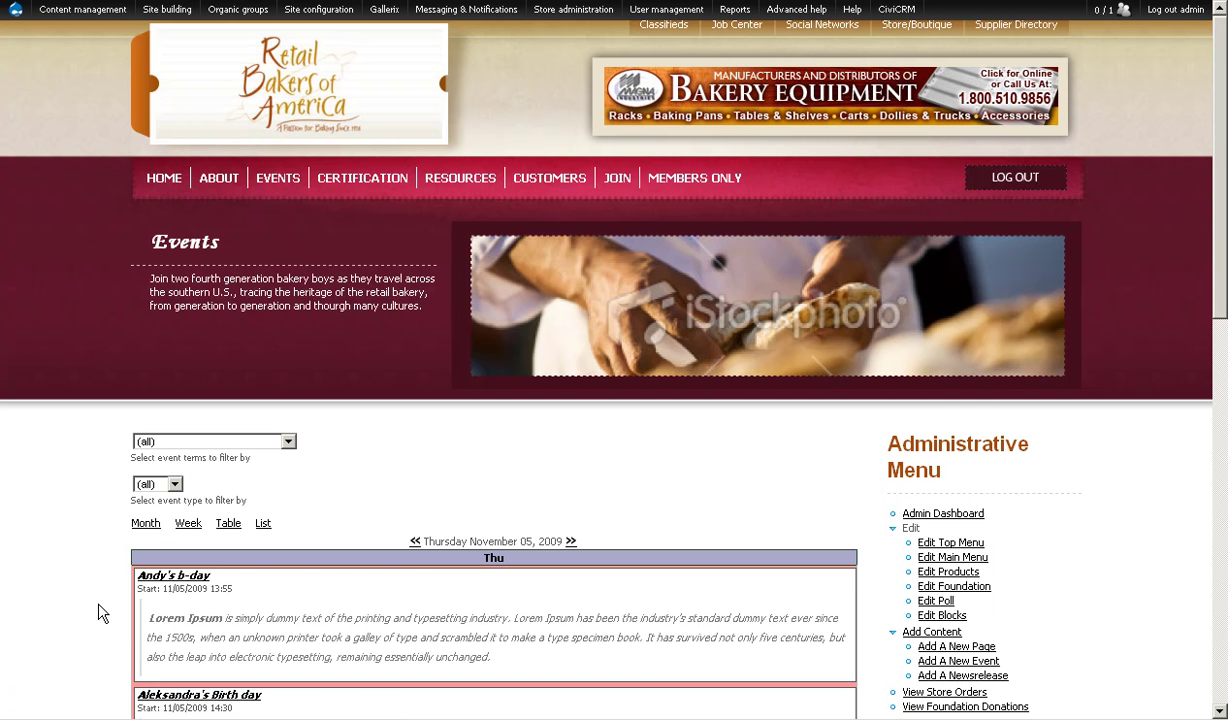
scroll(94, 579, "down", 5)
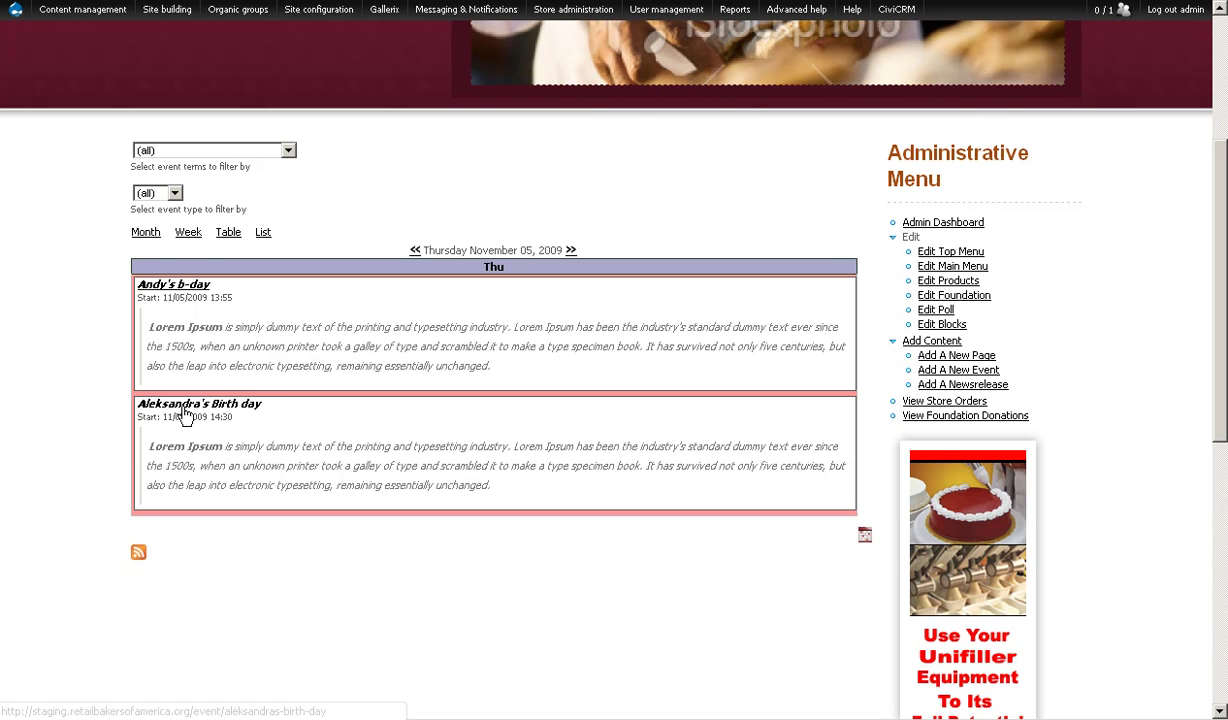
left_click(149, 239)
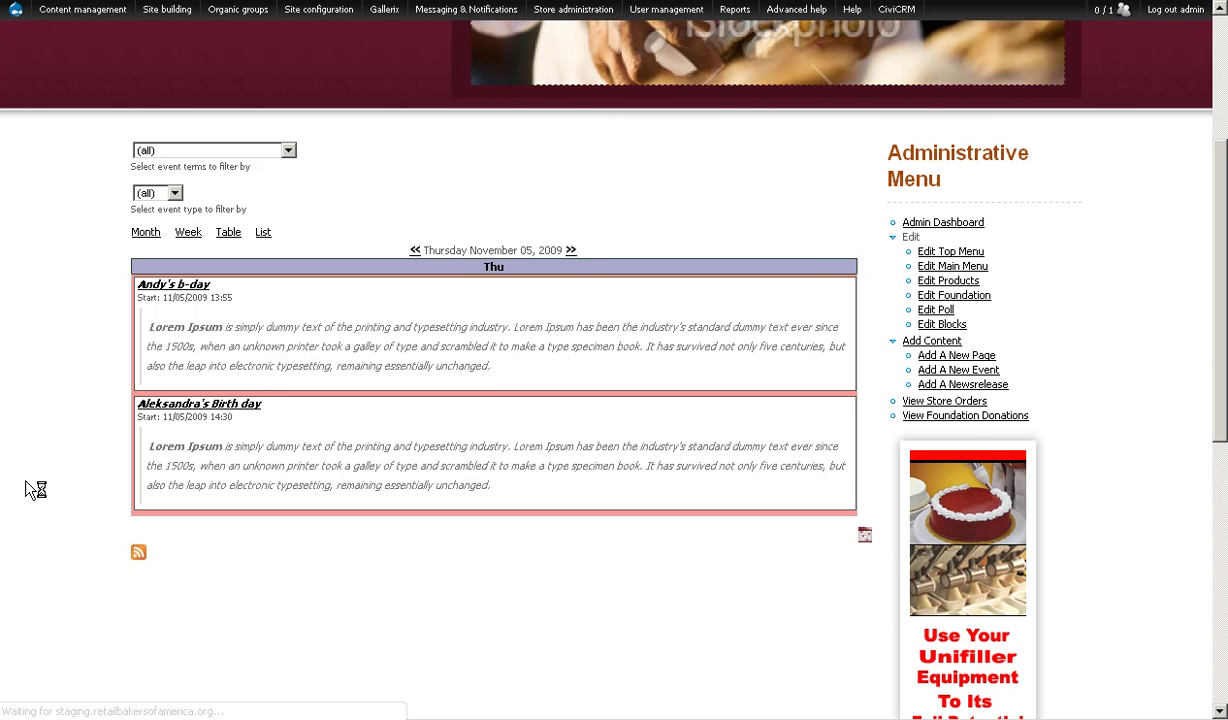
scroll(300, 500, "down", 2)
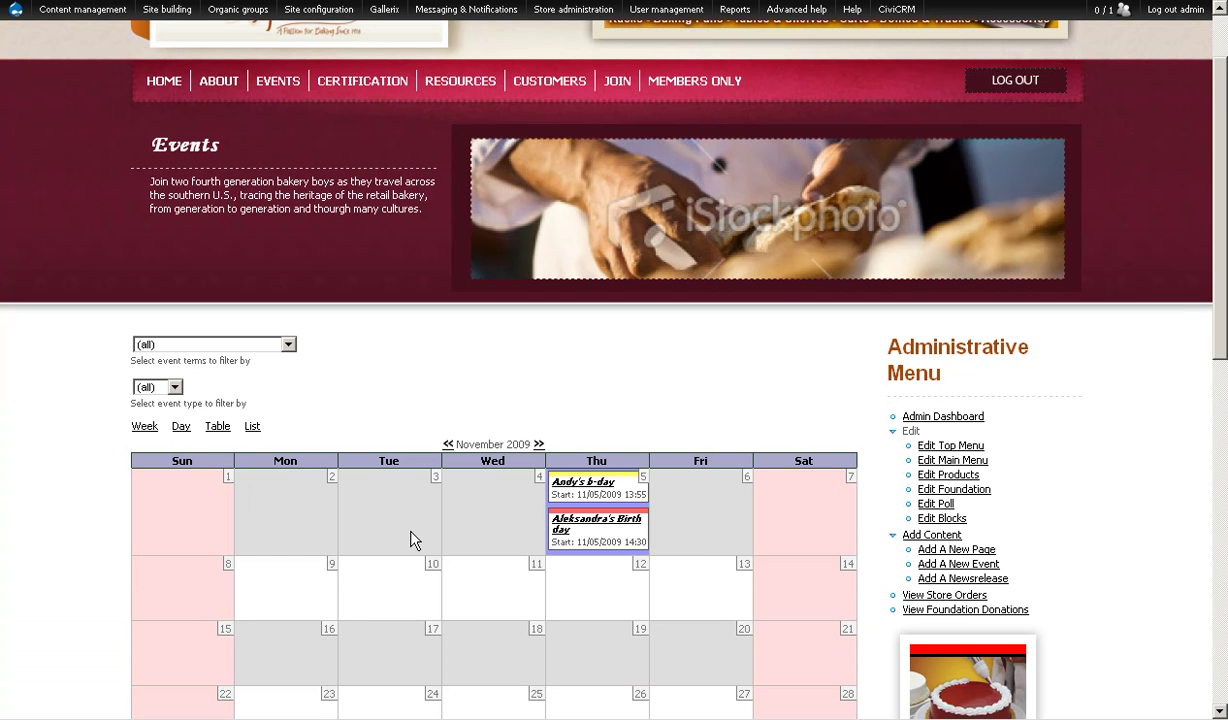
left_click(592, 520)
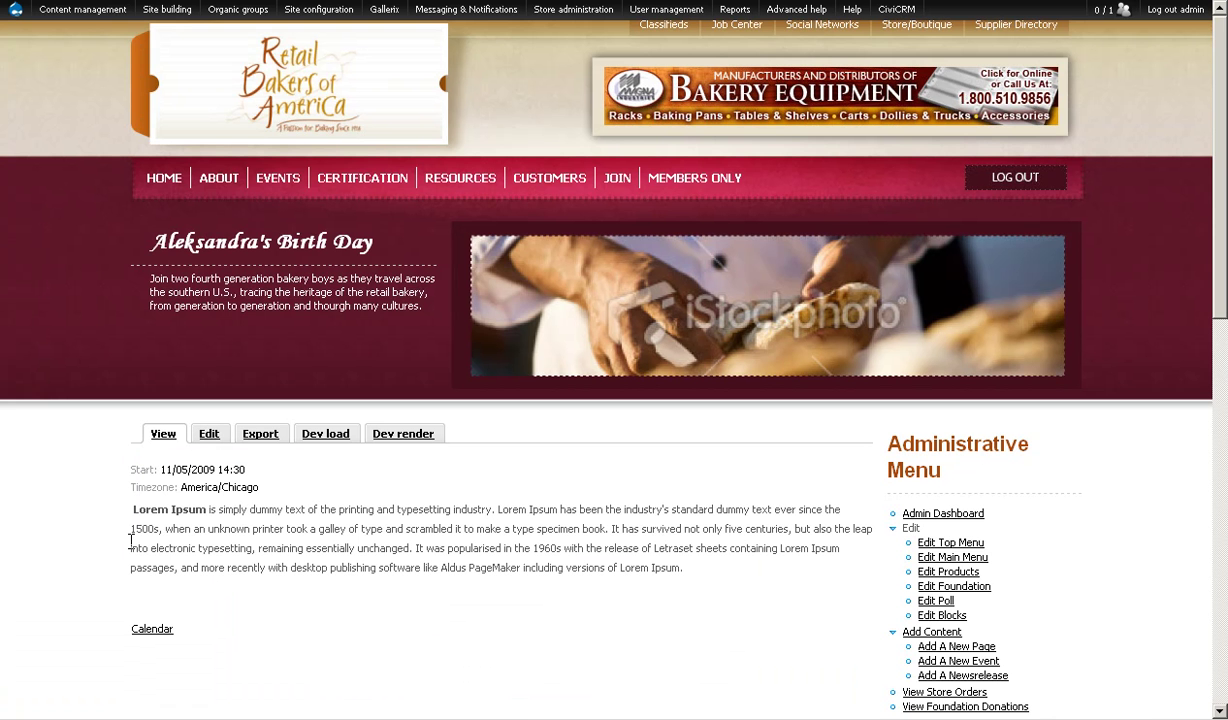
scroll(281, 637, "down", 3)
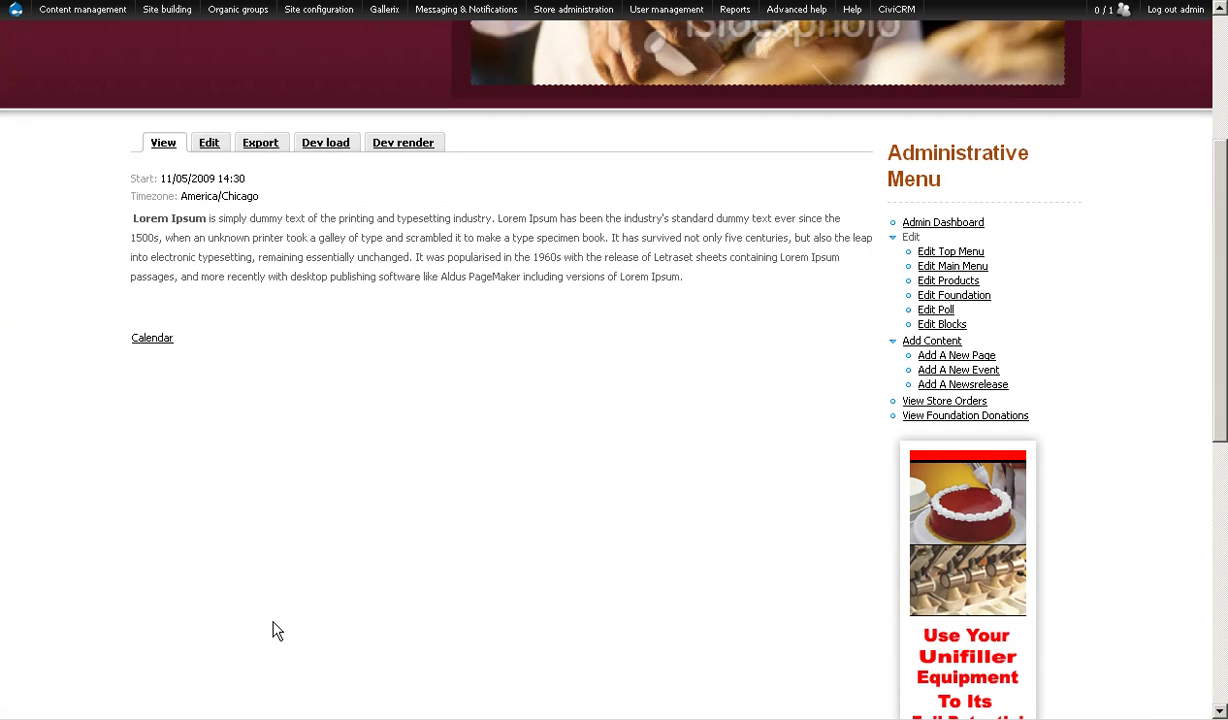
scroll(277, 630, "down", 4)
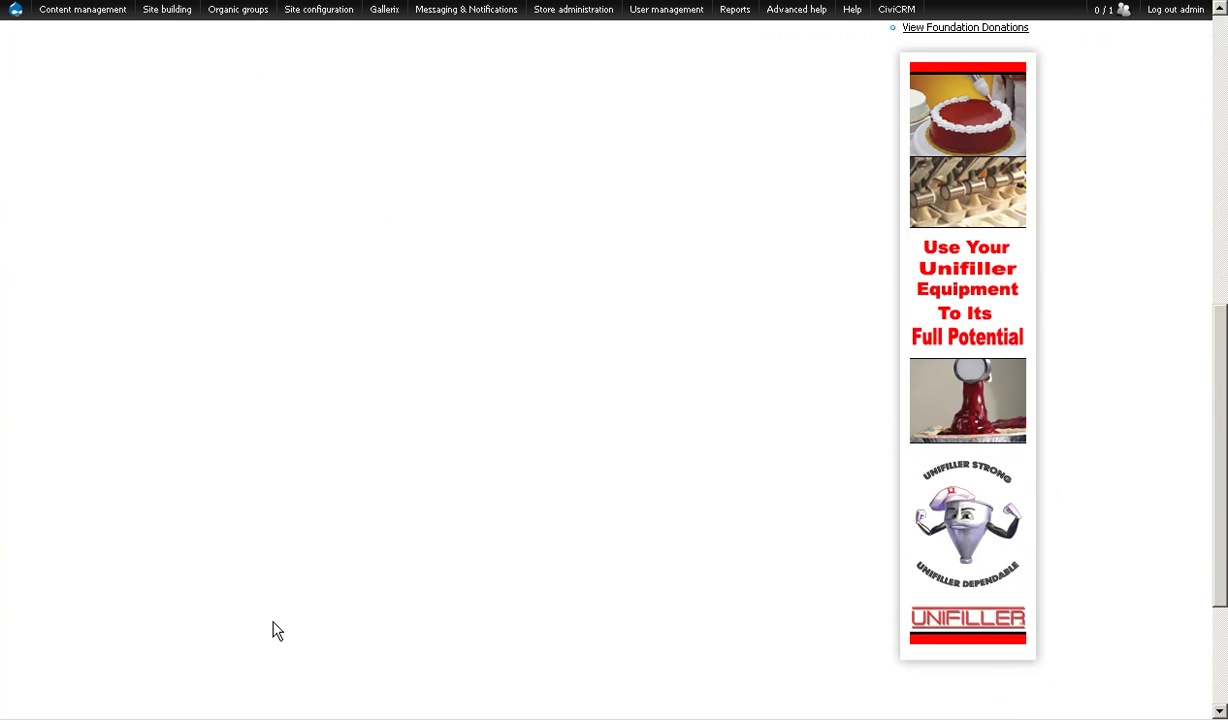
scroll(277, 630, "up", 6)
left_click(205, 338)
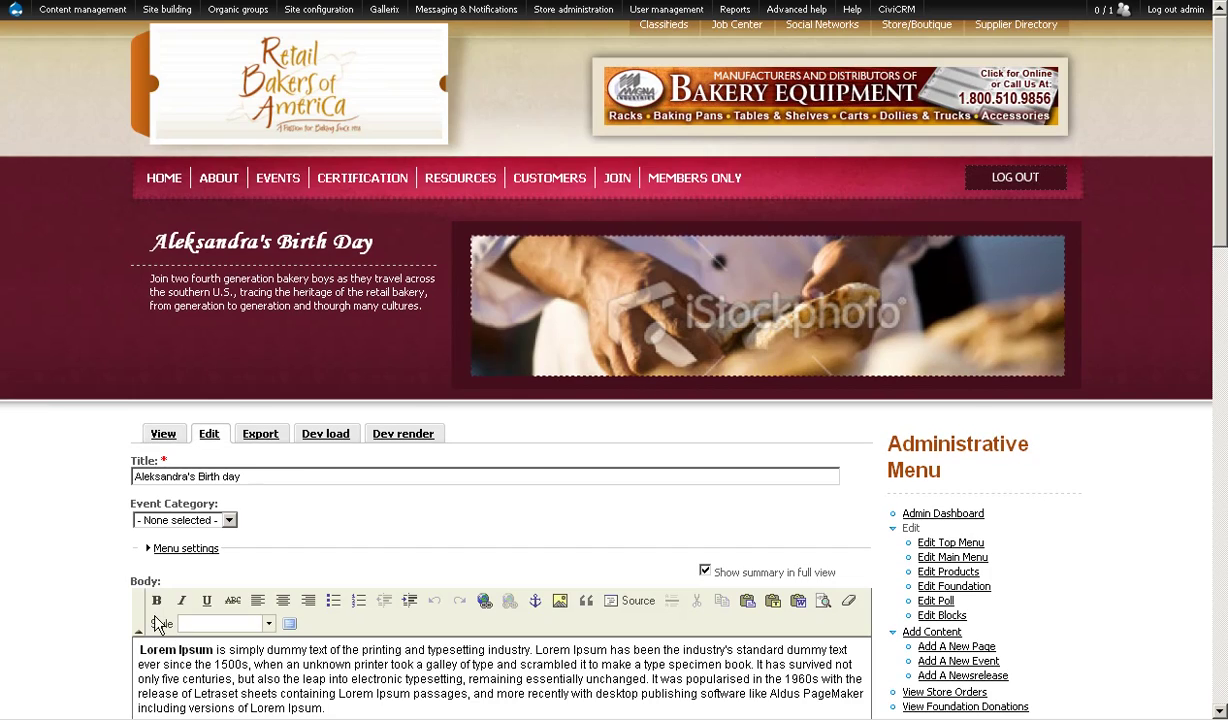
scroll(160, 610, "down", 3)
left_click(374, 442)
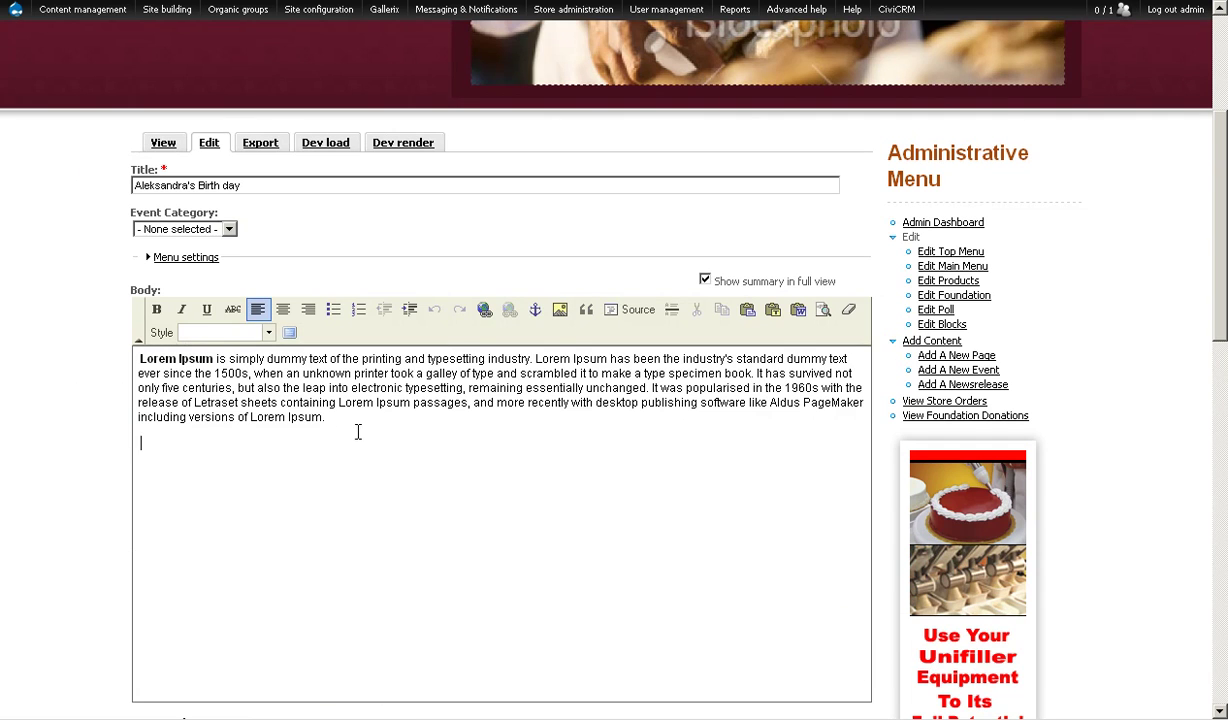
left_click_drag(328, 417, 137, 418)
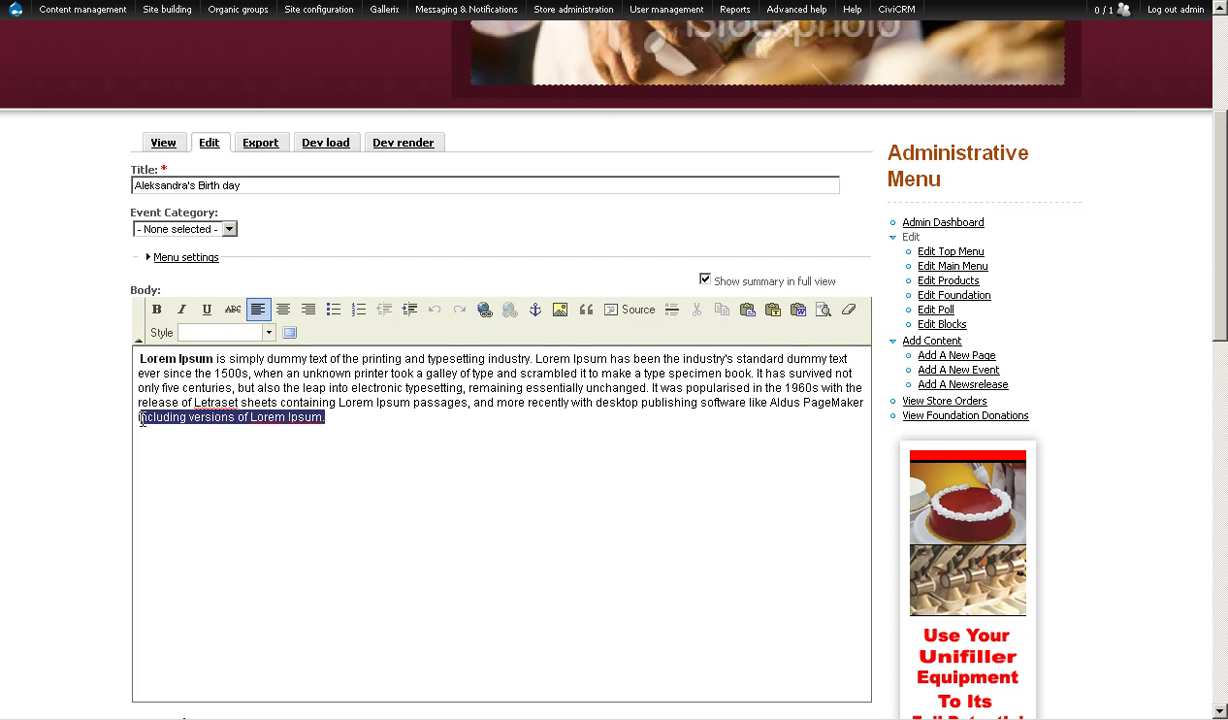
left_click(559, 310)
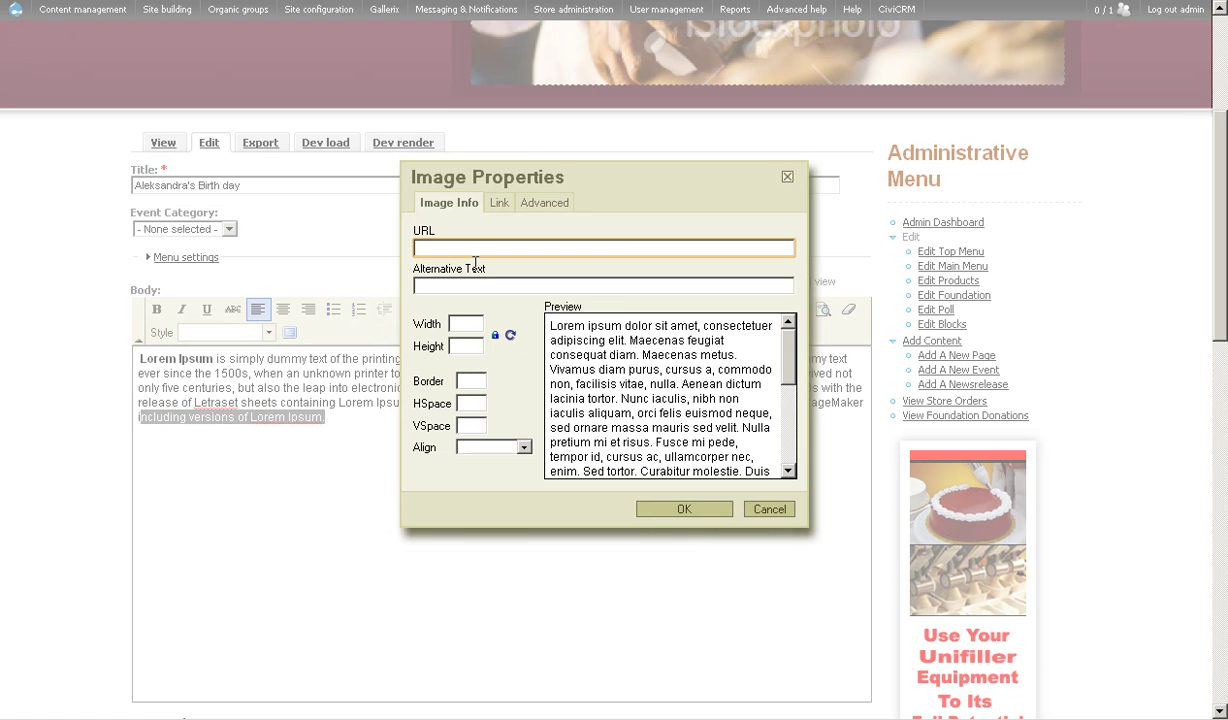
type("www.dinkels.com")
left_click(645, 510)
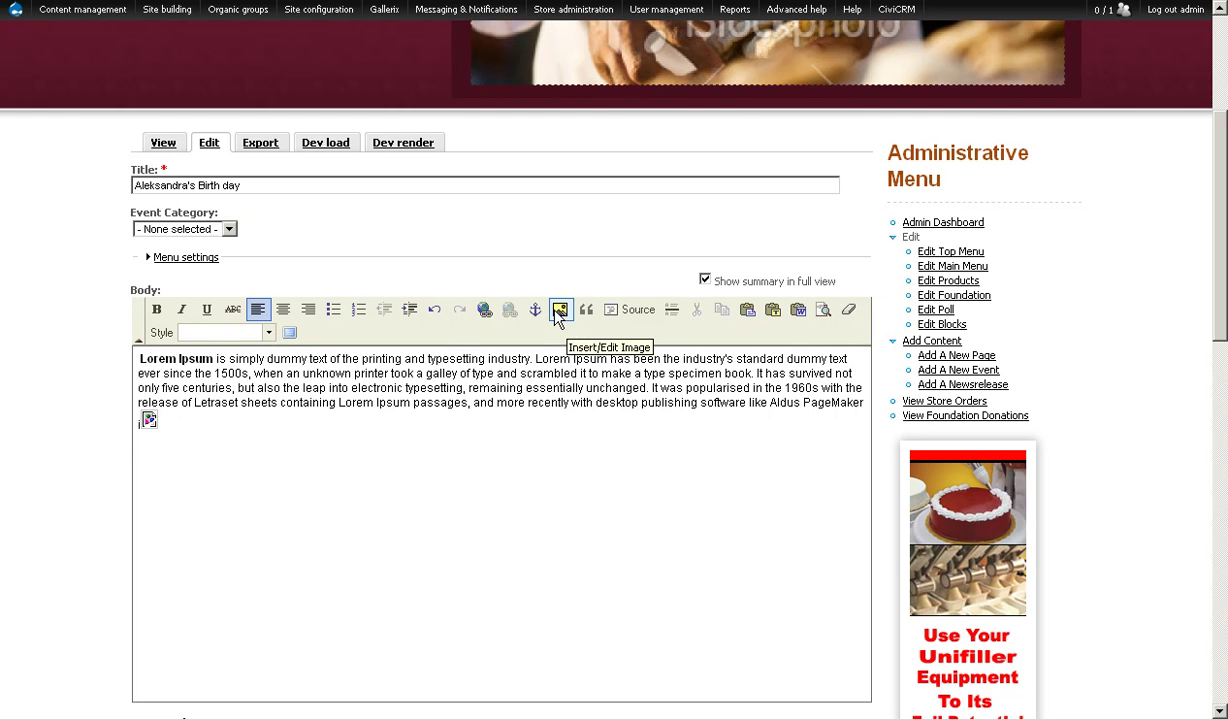
- Delete the inserted image and the stray trailing 'i' after PageMaker
left_click(152, 420)
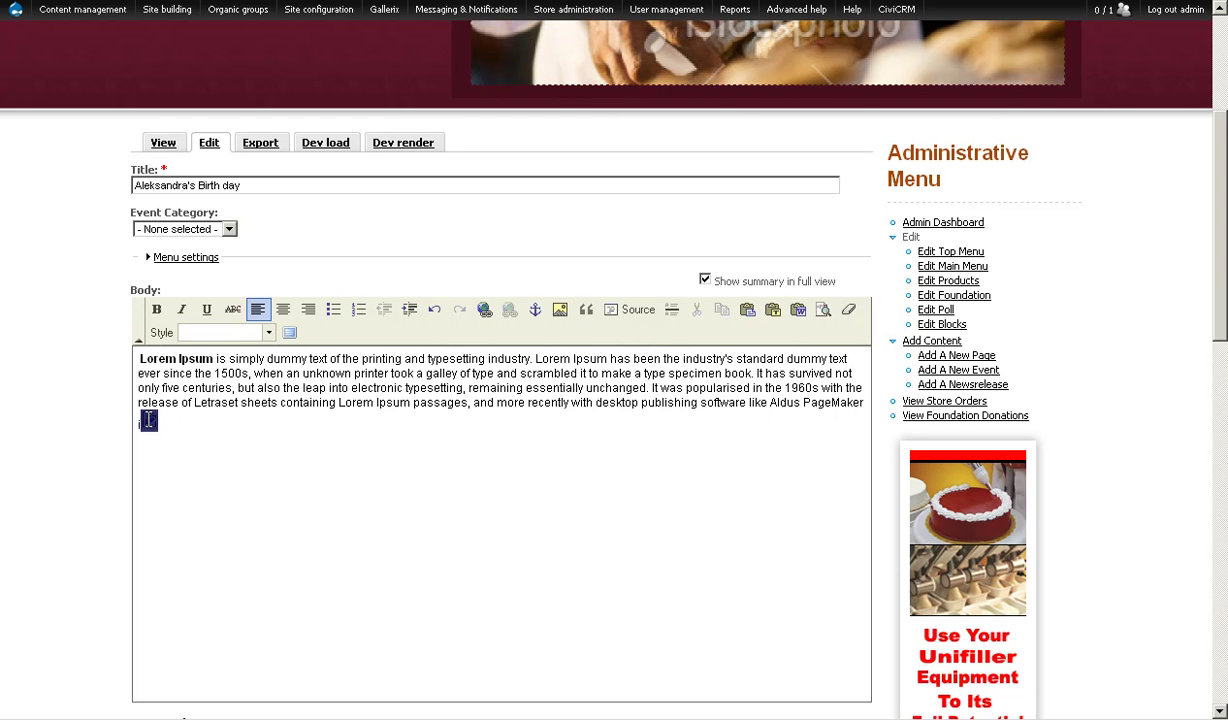
key("Delete")
key("BackSpace")
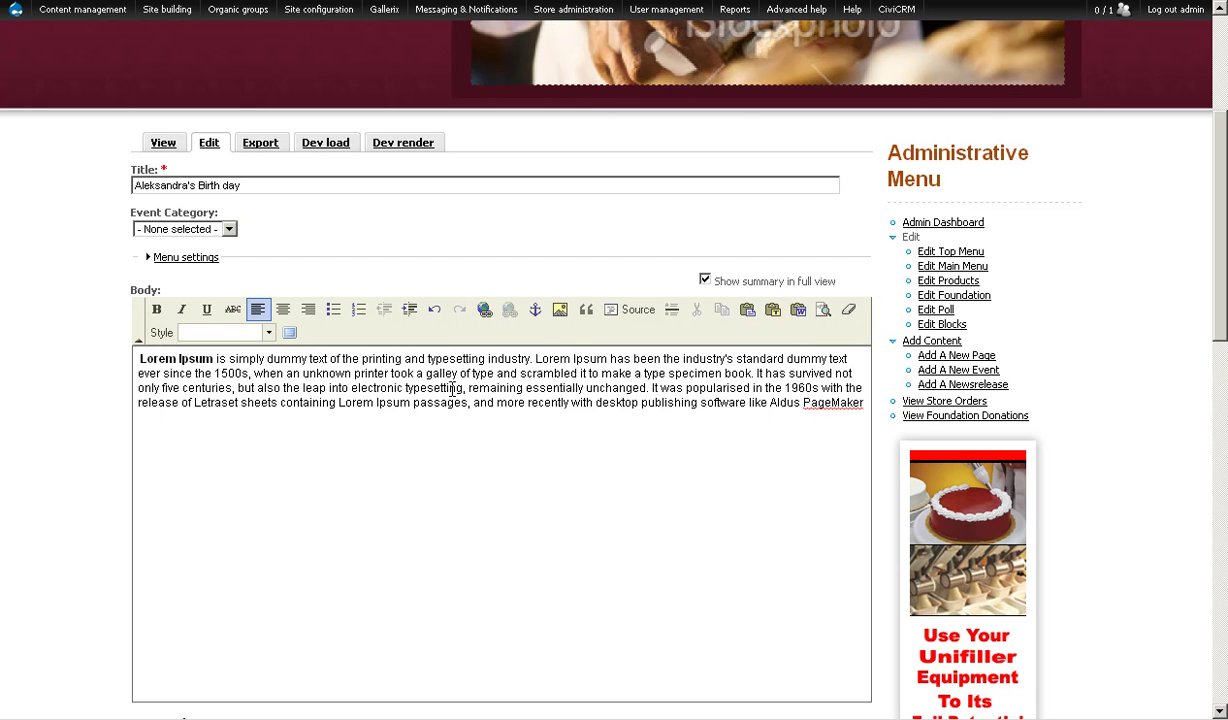
- Link the phrase 'Lorem Ipsum passage' to dinkels.com
left_click_drag(329, 403, 461, 403)
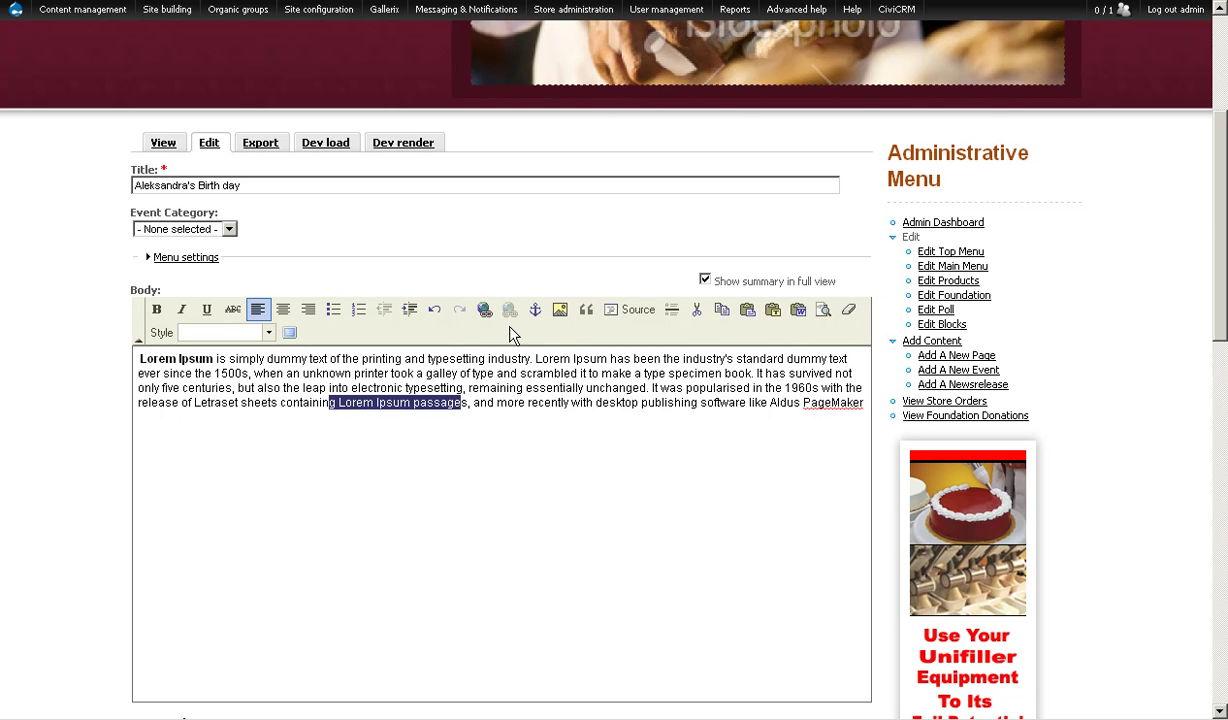
left_click(484, 311)
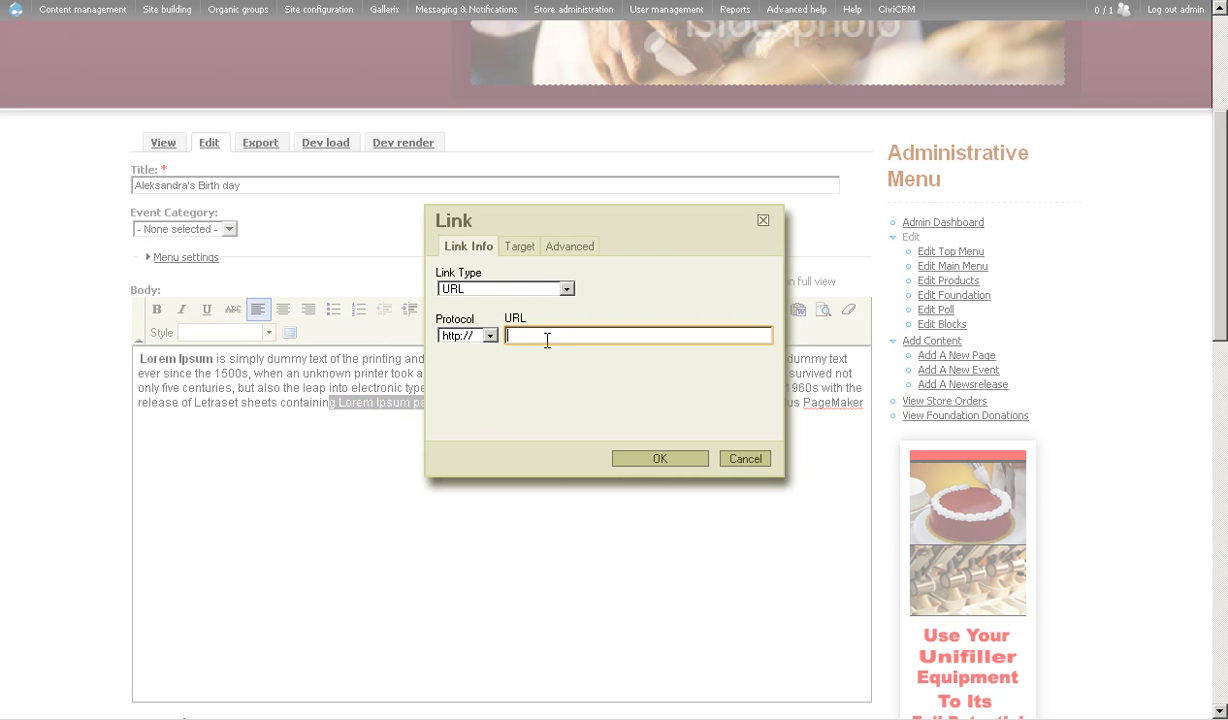
type("dinkels.c")
key("BackSpace")
key("BackSpace")
key("BackSpace")
type("els.com")
left_click(660, 458)
left_click(493, 402)
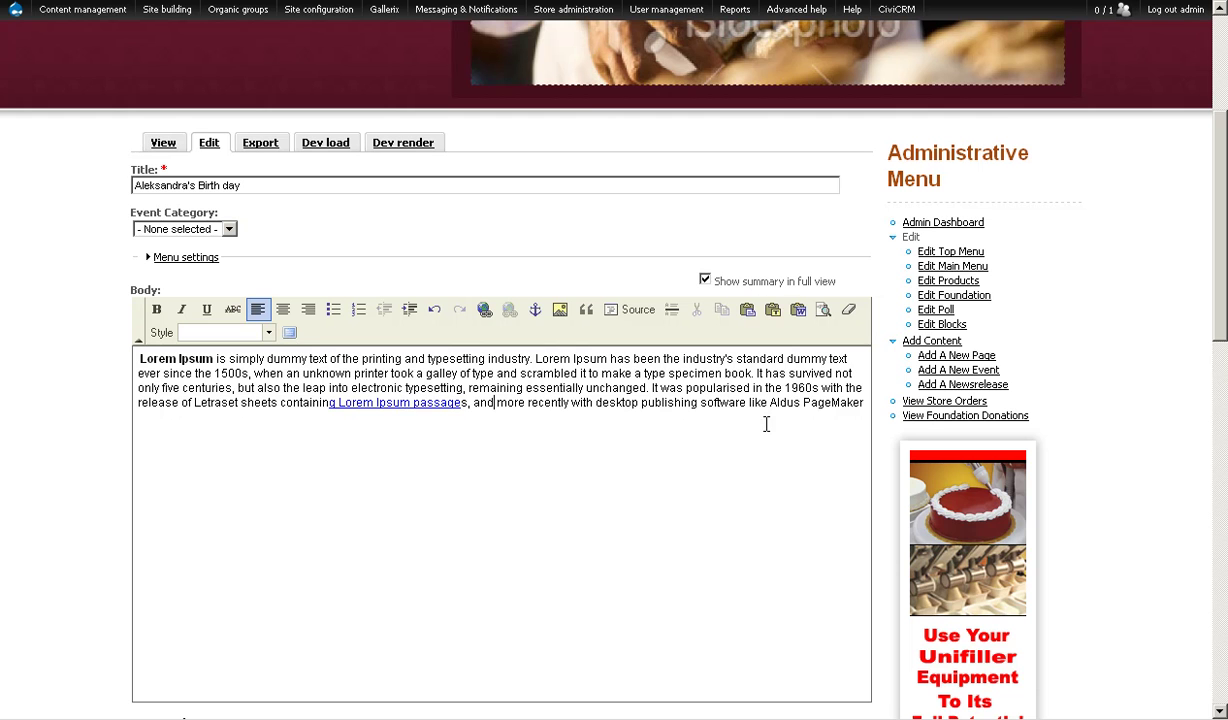
- Start a new empty paragraph after the end of the body text
left_click(868, 402)
key("Return")
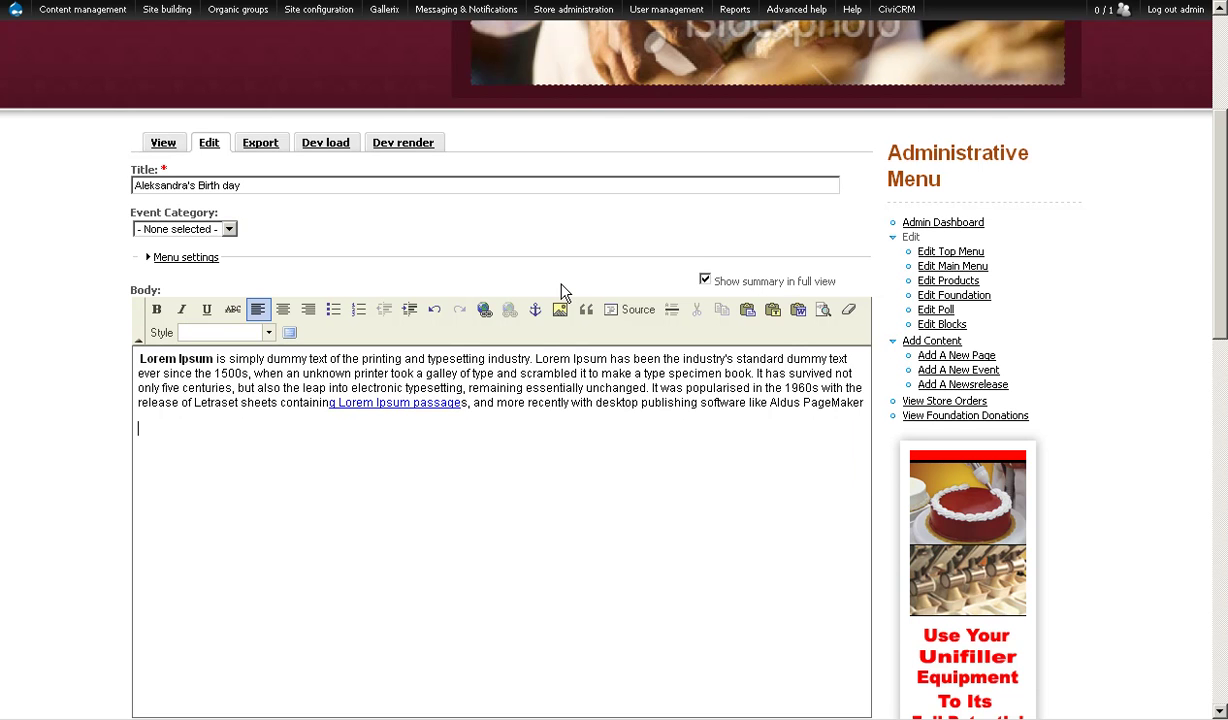
left_click(553, 314)
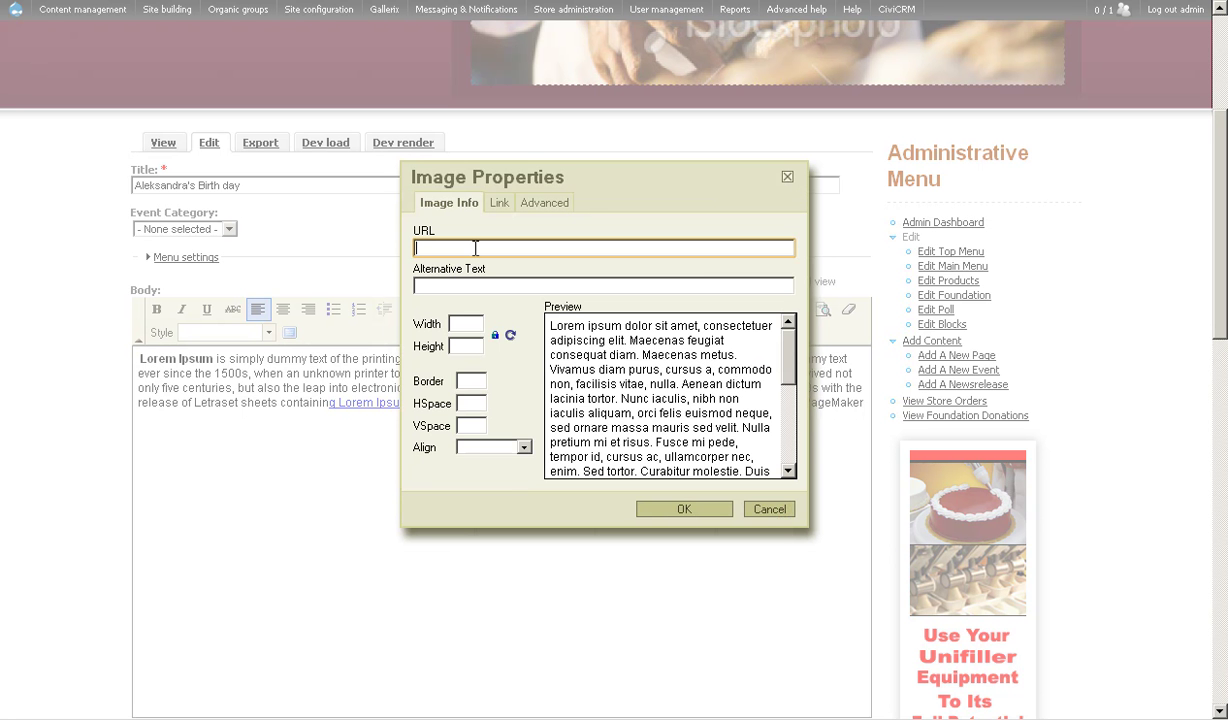
- Attach winter_bike_avatar.jpg from My Pictures under File attachments
left_click(772, 509)
scroll(441, 438, "down", 10)
scroll(441, 436, "down", 5)
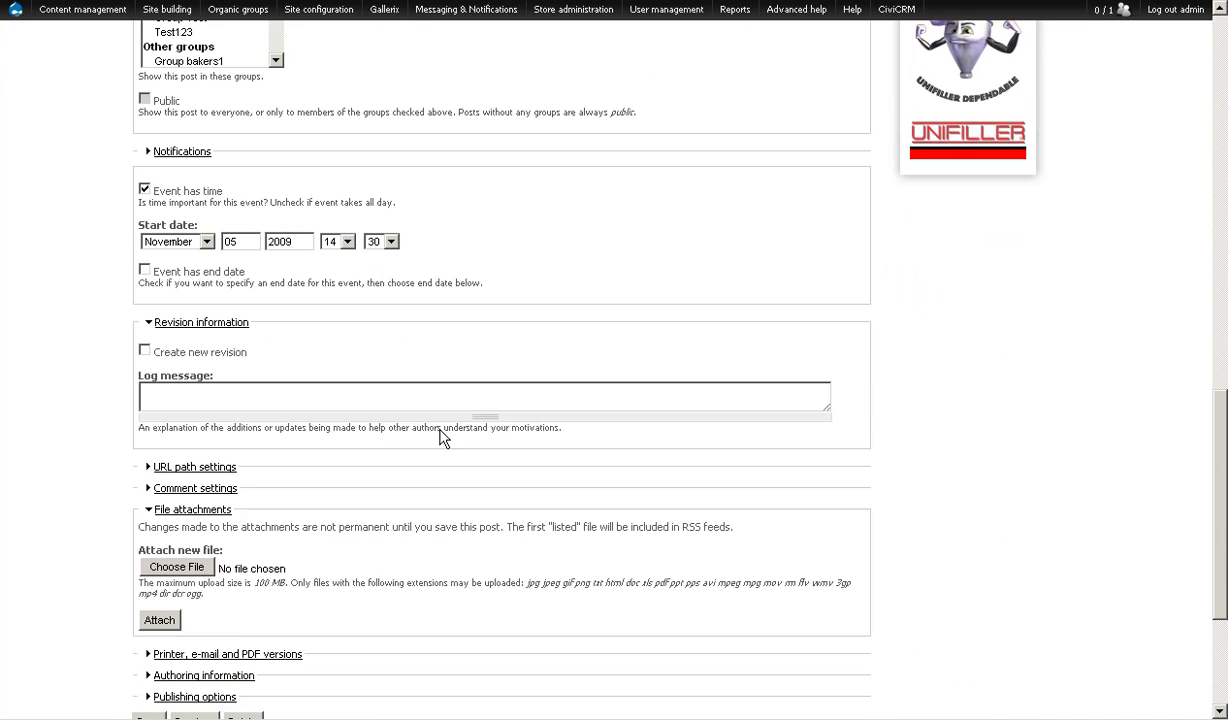
left_click(170, 571)
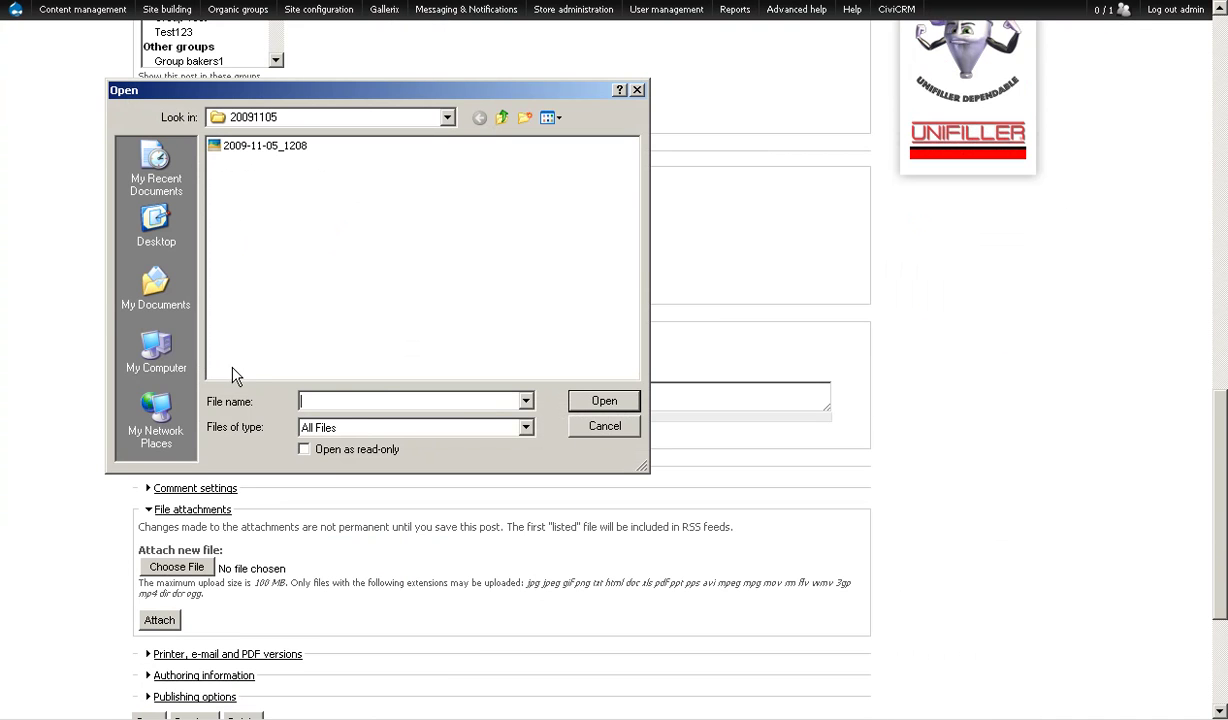
left_click(155, 290)
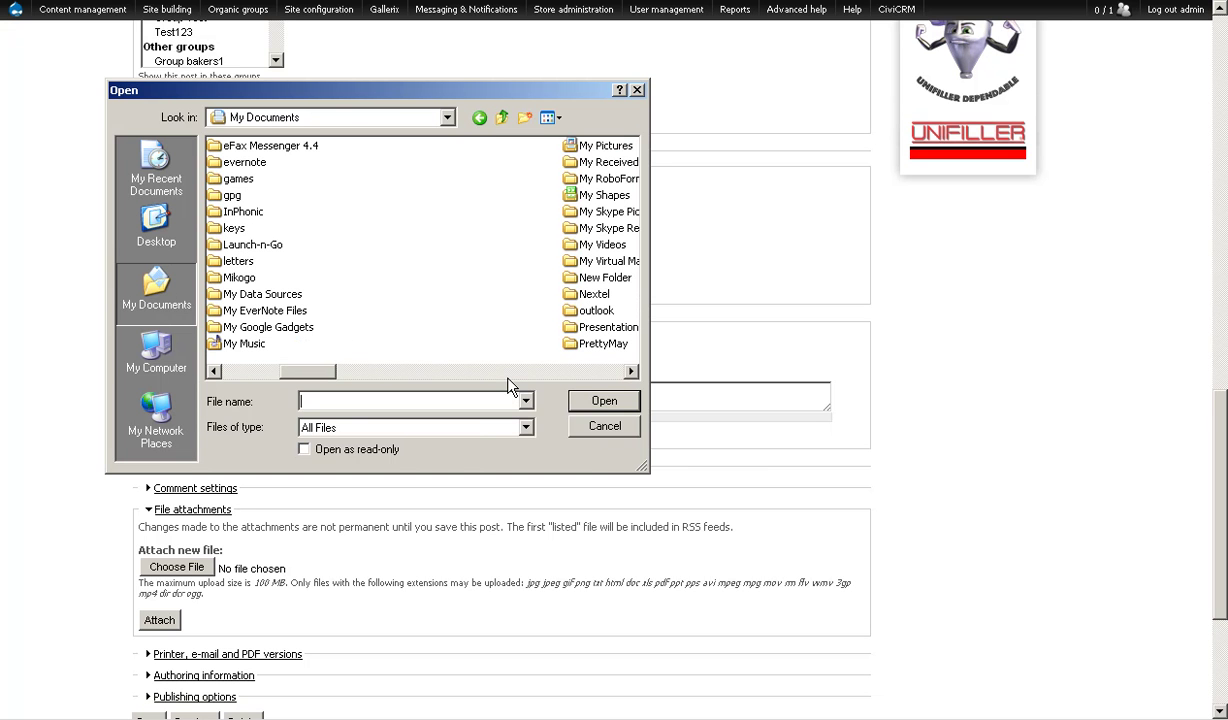
double_click(590, 146)
scroll(445, 325, "down", 5)
scroll(445, 325, "down", 3)
scroll(641, 180, "up", 2)
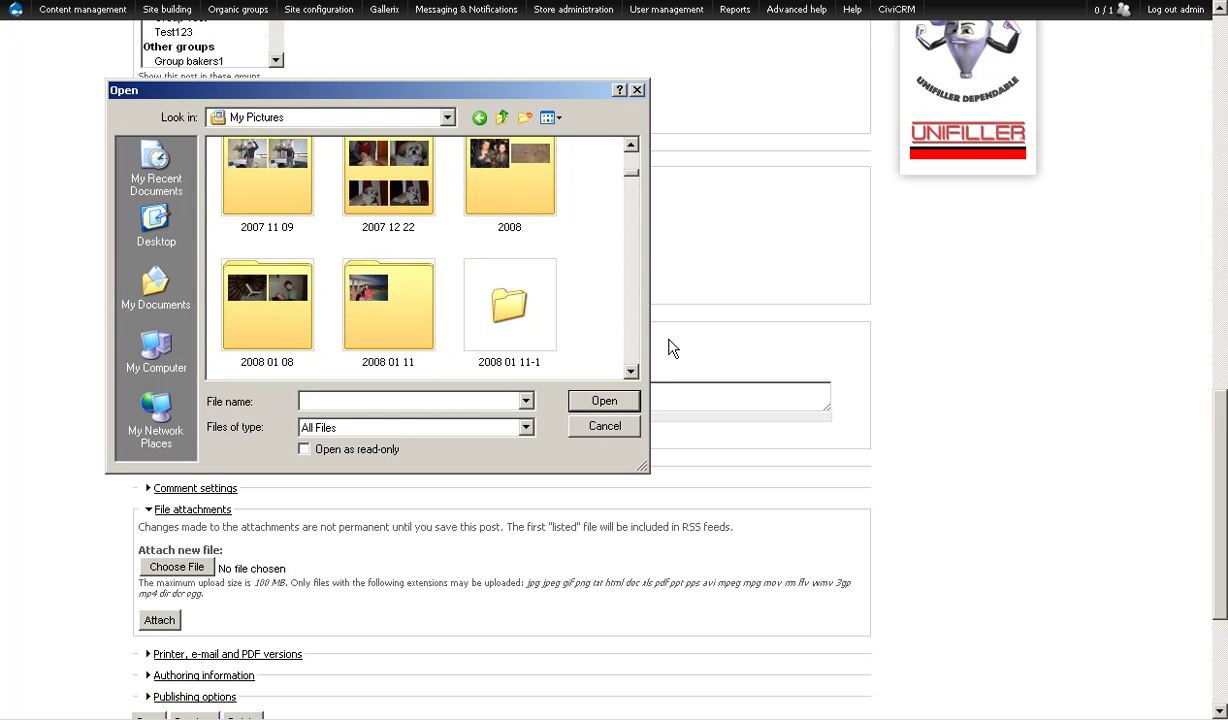
left_click_drag(633, 183, 631, 362)
double_click(499, 199)
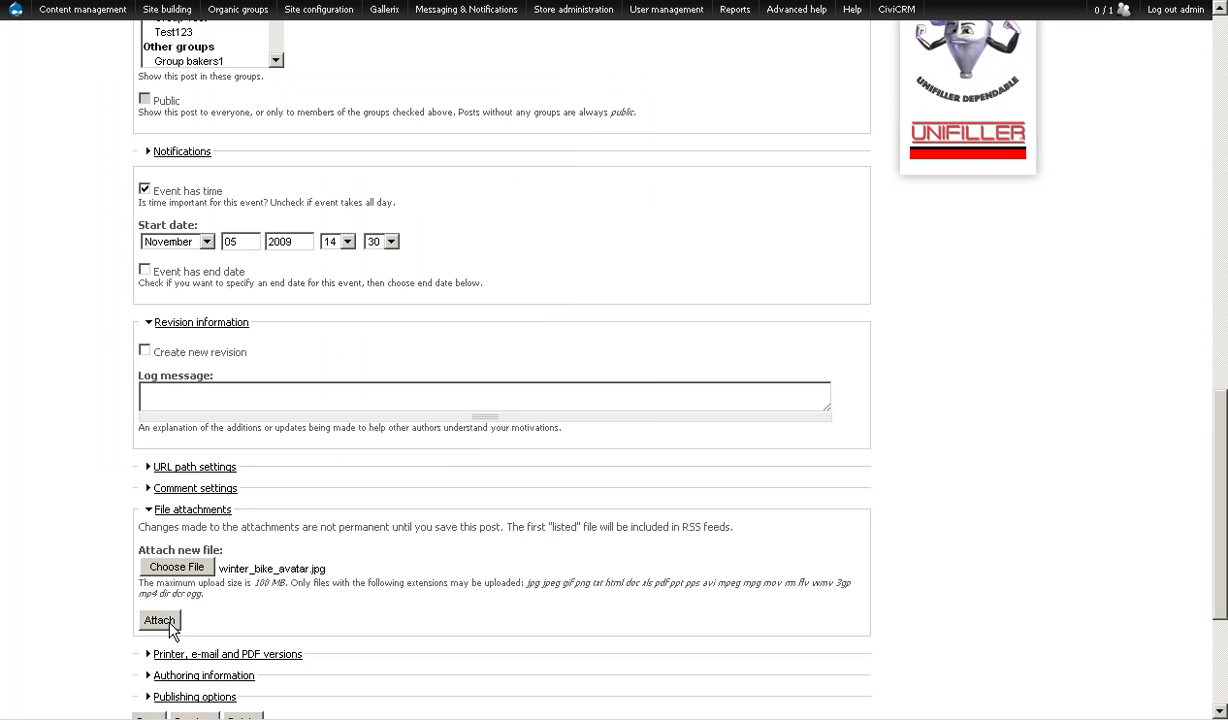
left_click(162, 620)
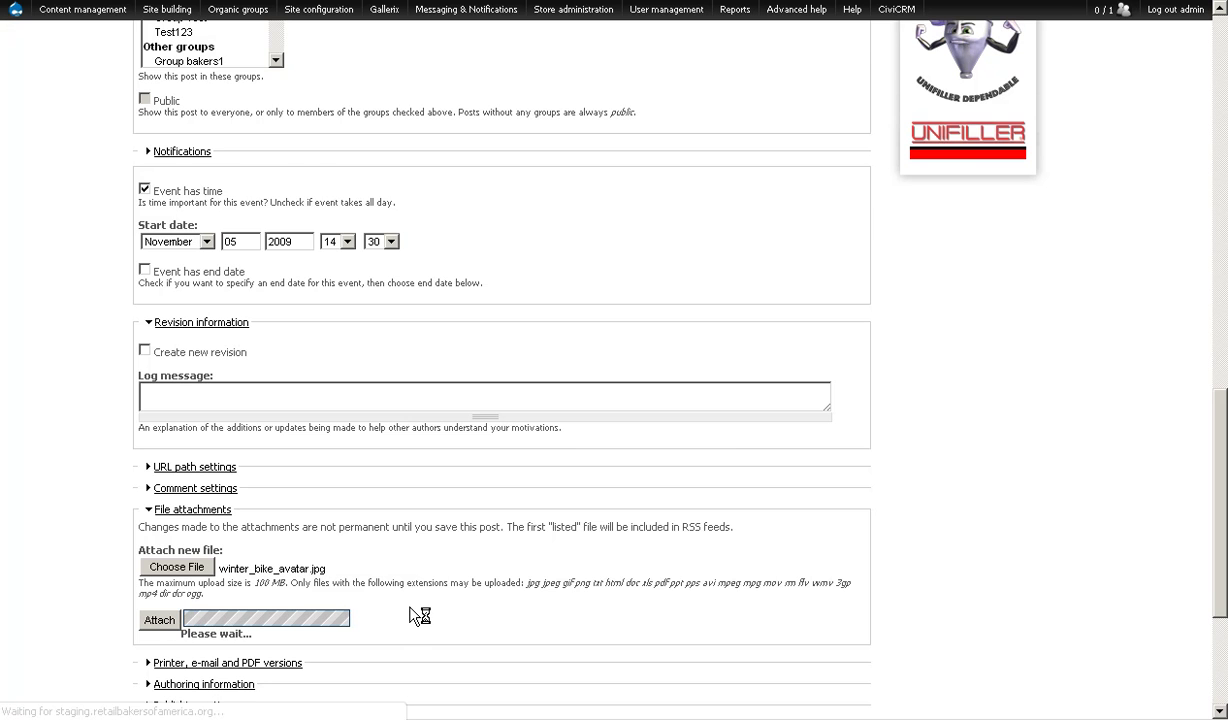
- Copy the web address of the uploaded winter_bike_avatar.jpg attachment
scroll(410, 615, "down", 1)
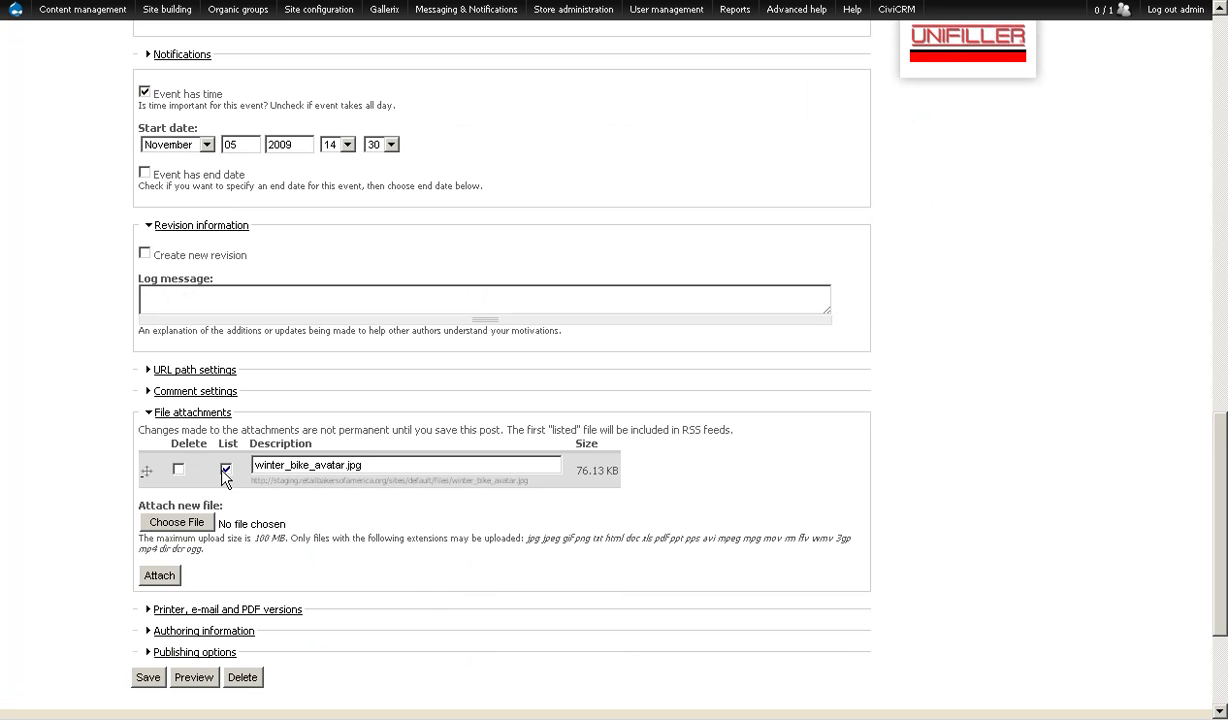
left_click_drag(240, 492, 469, 489)
left_click(469, 489)
left_click(604, 425)
mouse_move(508, 465)
left_mouse_down()
mouse_move(339, 465)
mouse_move(254, 486)
left_mouse_up()
right_click(267, 486)
left_click(285, 493)
scroll(285, 500, "up", 10)
scroll(810, 333, "up", 3)
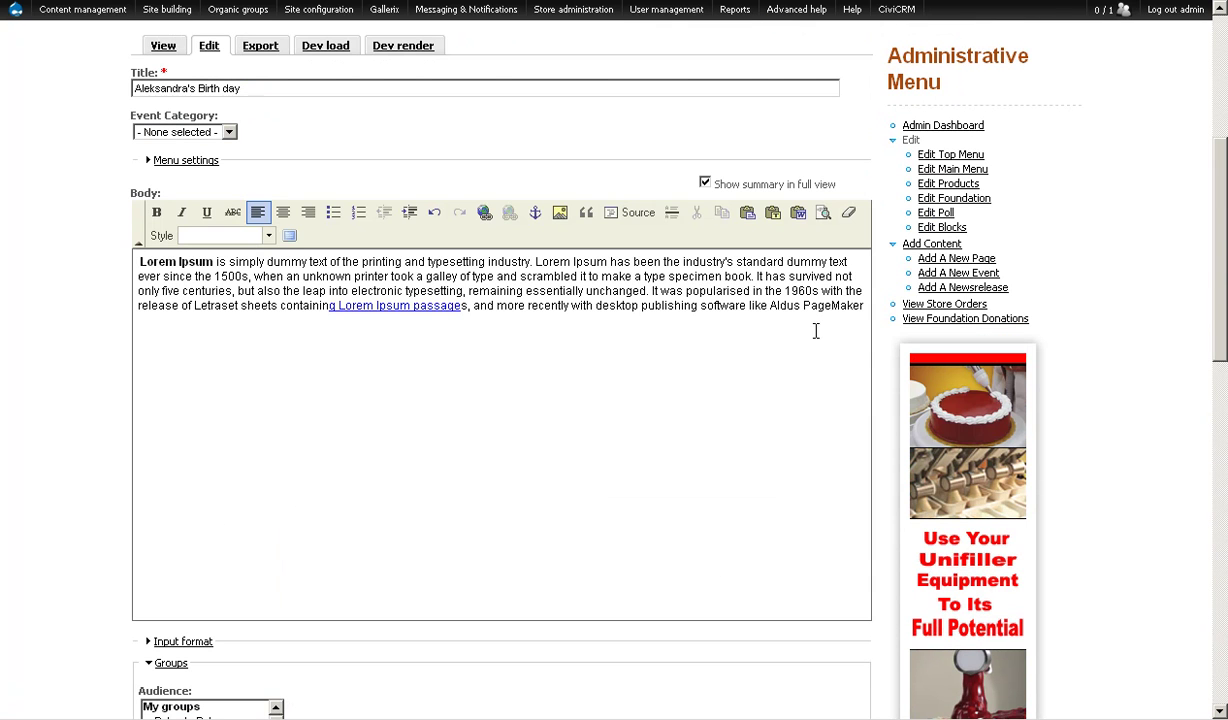
left_click(816, 331)
- Use the copied photo address as the source in the Image dialog
left_click(560, 345)
left_click(560, 212)
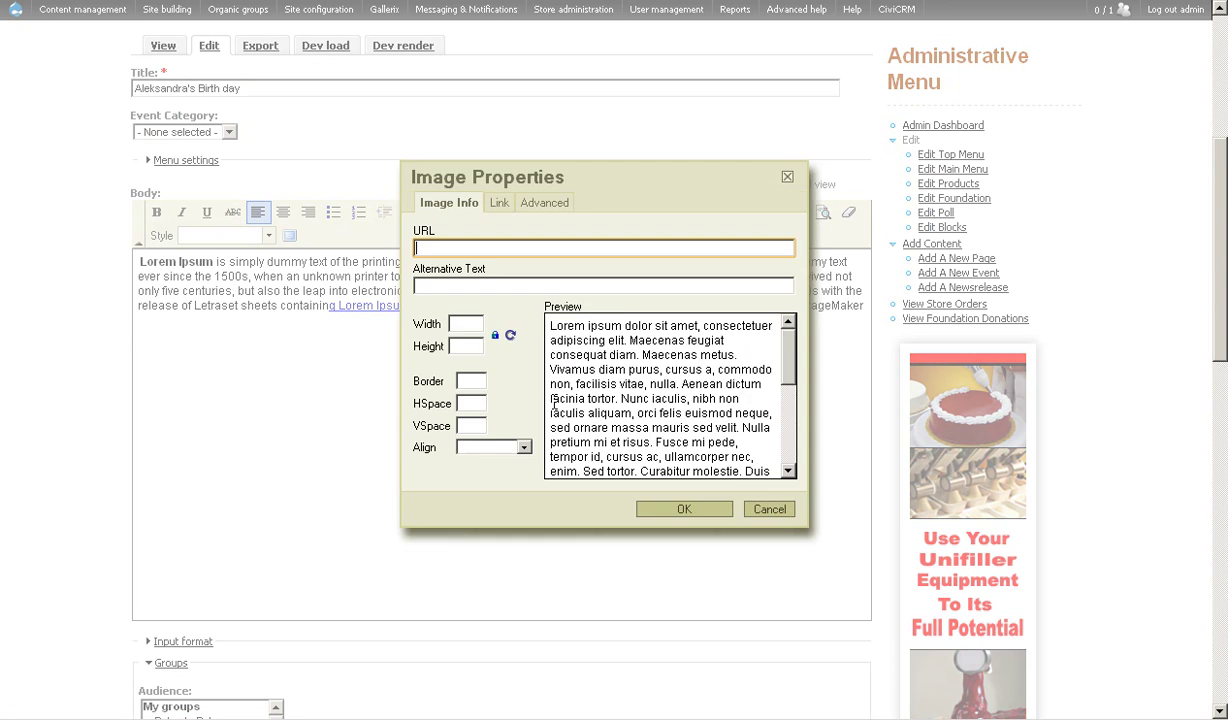
right_click(488, 240)
left_click(530, 310)
left_click(494, 287)
- Set the image width to 150 (height 156) and insert it into the body
left_click(469, 325)
type("00")
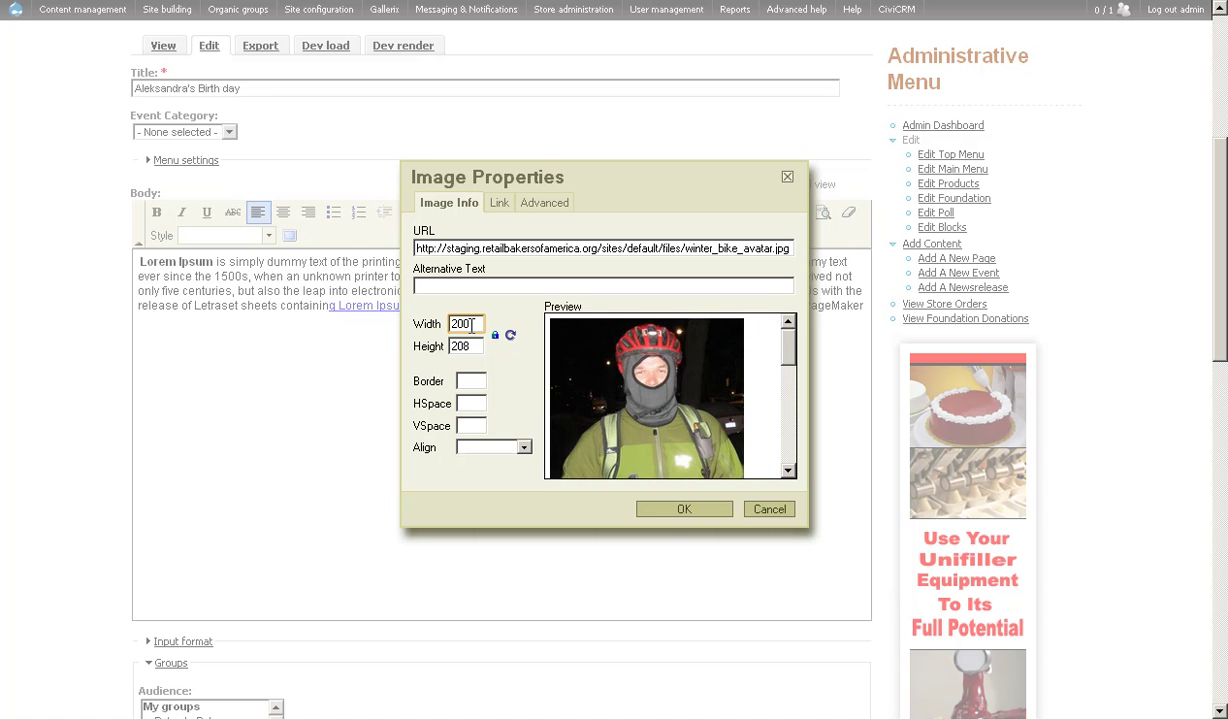
key("BackSpace")
key("BackSpace")
key("BackSpace")
type("50")
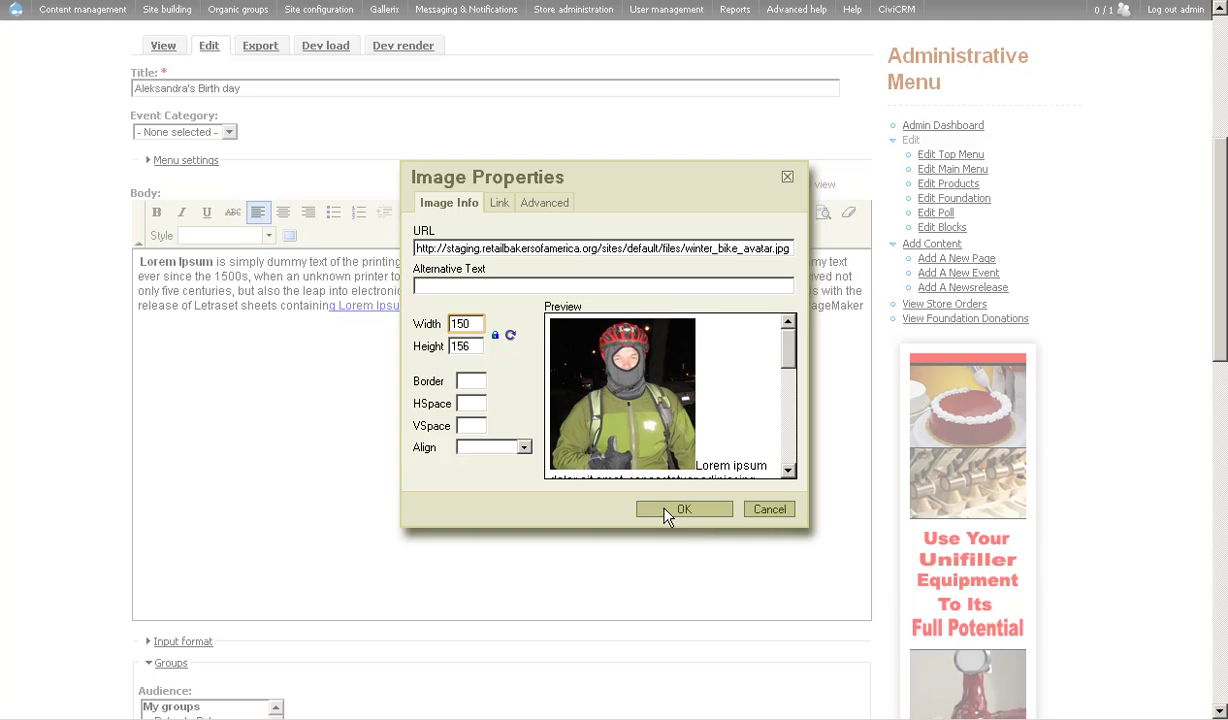
left_click(672, 511)
scroll(115, 553, "down", 5)
scroll(94, 554, "down", 4)
scroll(115, 620, "down", 3)
- Save the event, then open Aleksandra's Birth day from the Calendar to view it
left_click(150, 463)
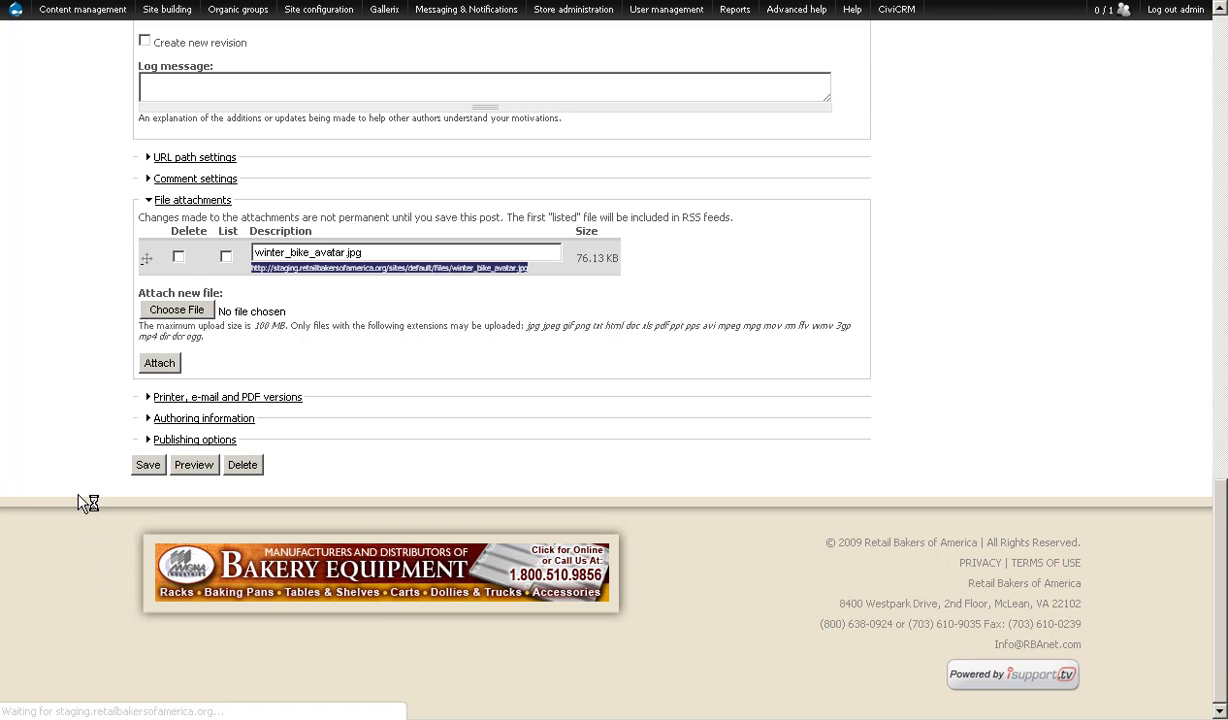
scroll(93, 502, "down", 5)
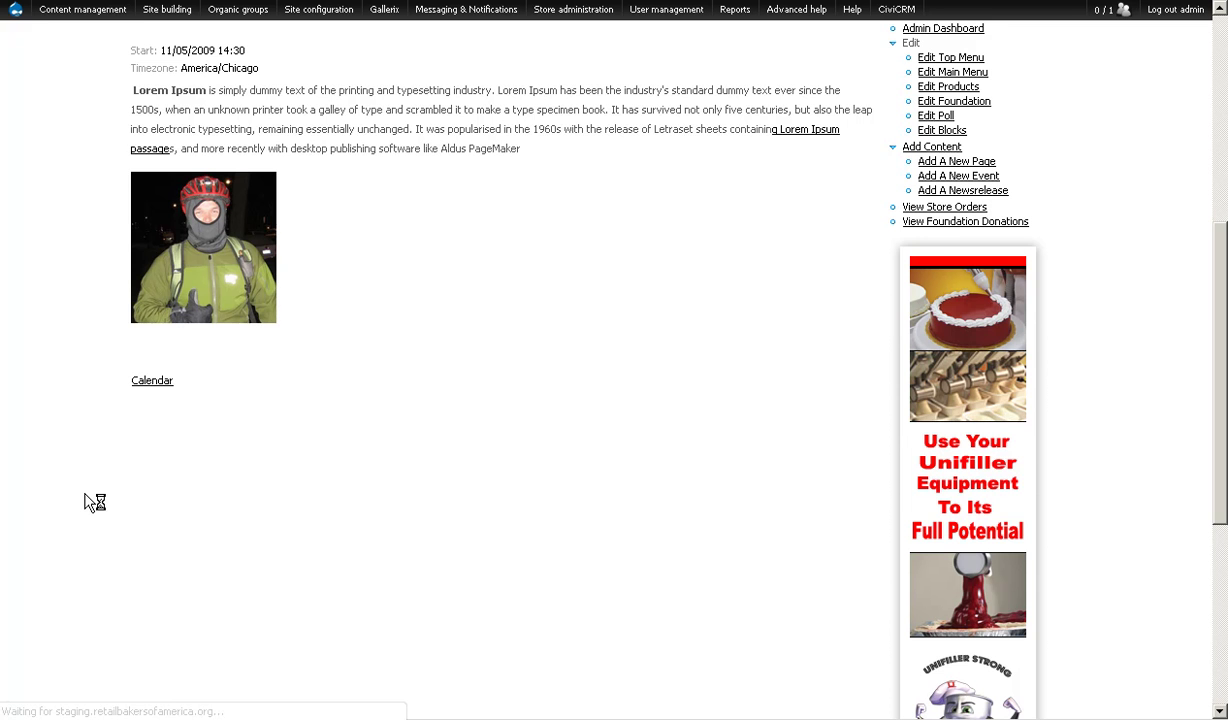
scroll(150, 512, "down", 7)
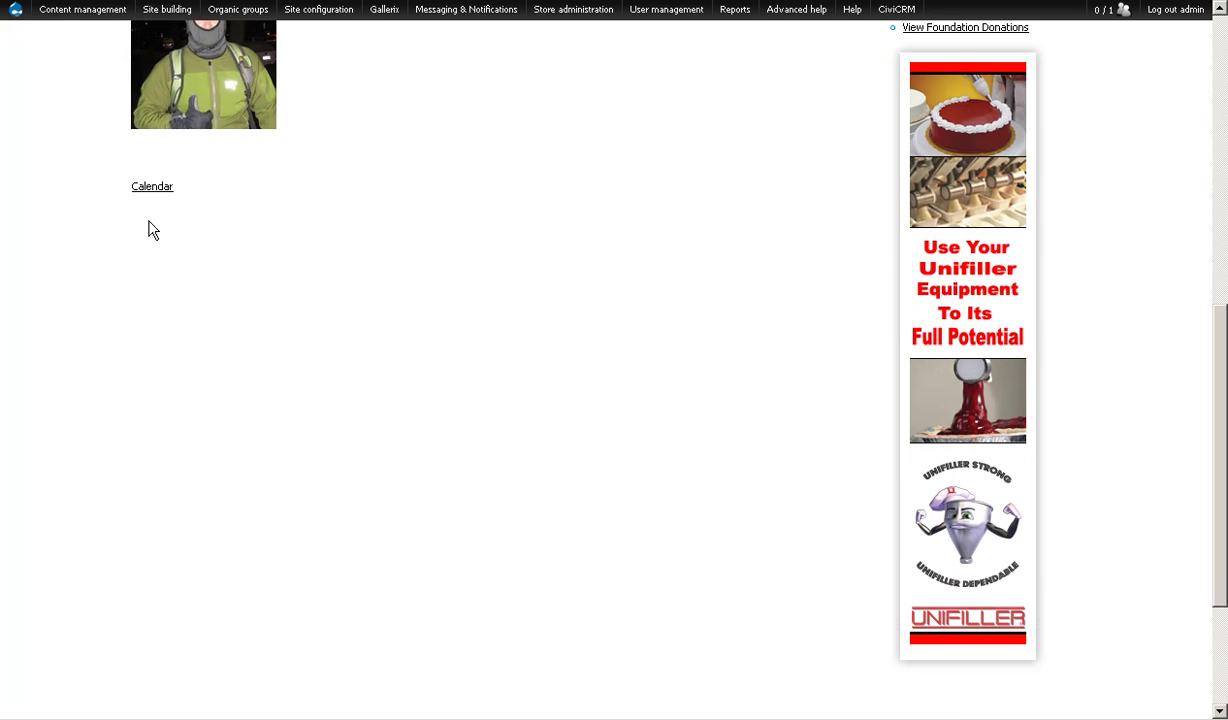
left_click(152, 188)
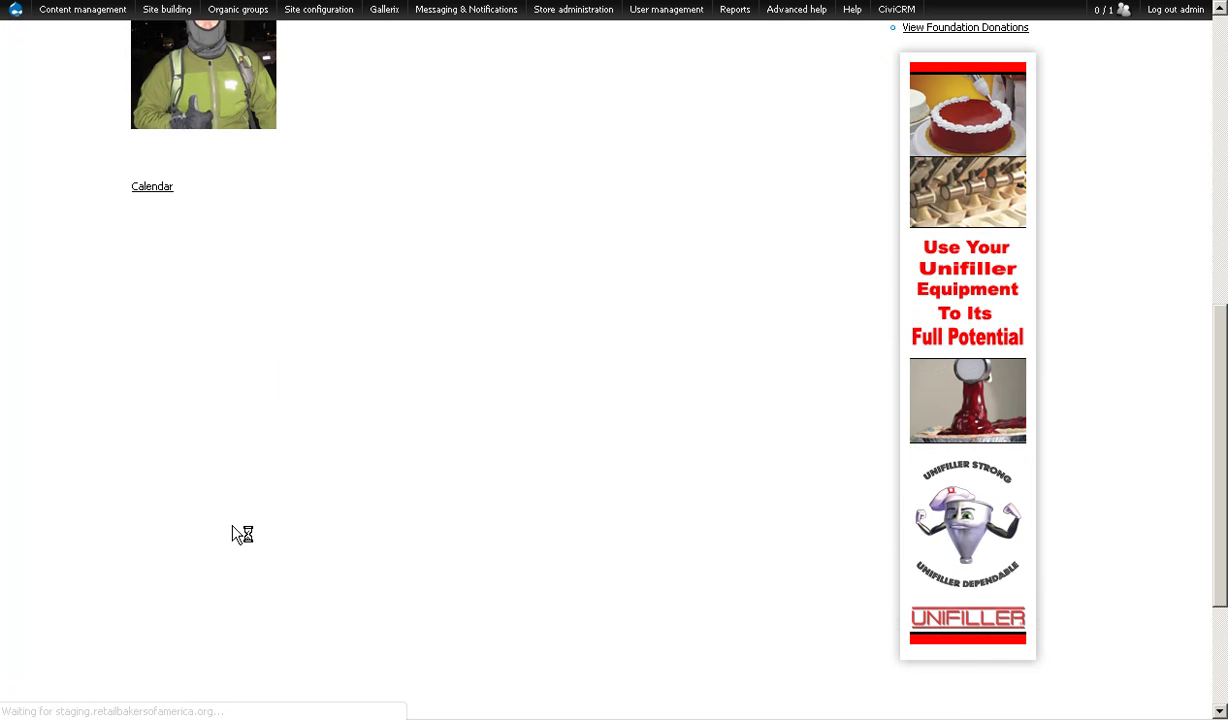
scroll(233, 528, "down", 5)
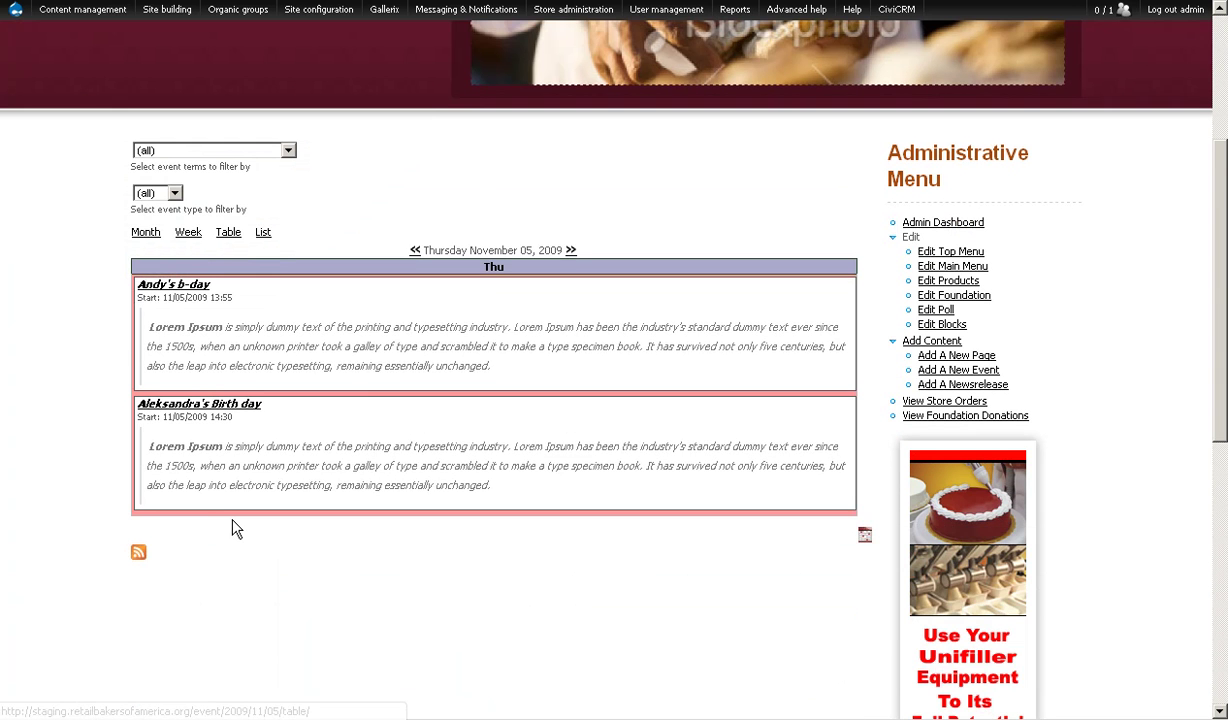
left_click(197, 405)
scroll(140, 505, "down", 5)
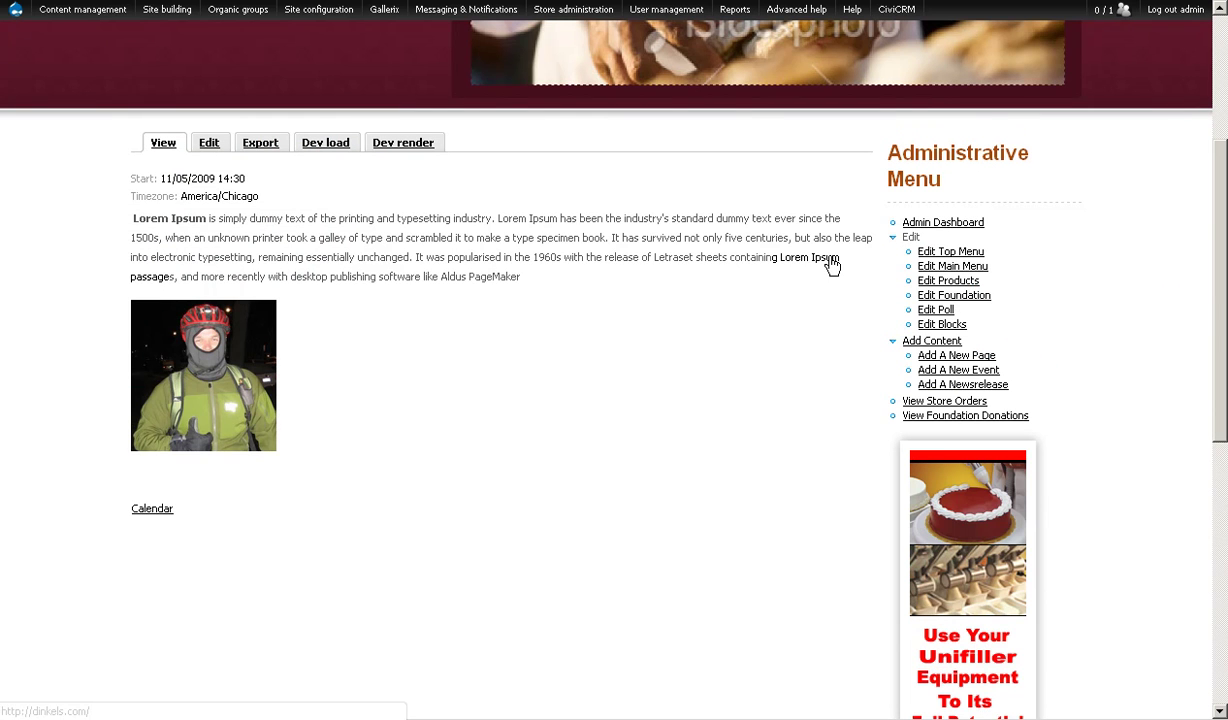
scroll(531, 391, "up", 2)
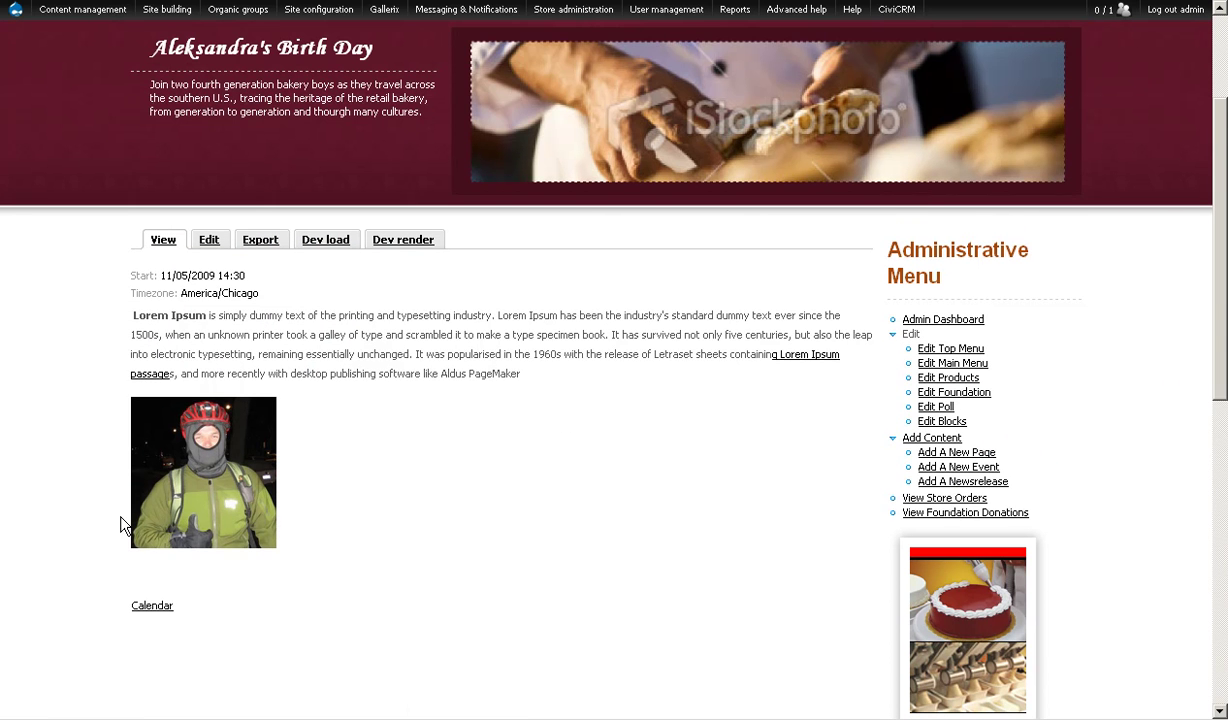
scroll(121, 525, "up", 4)
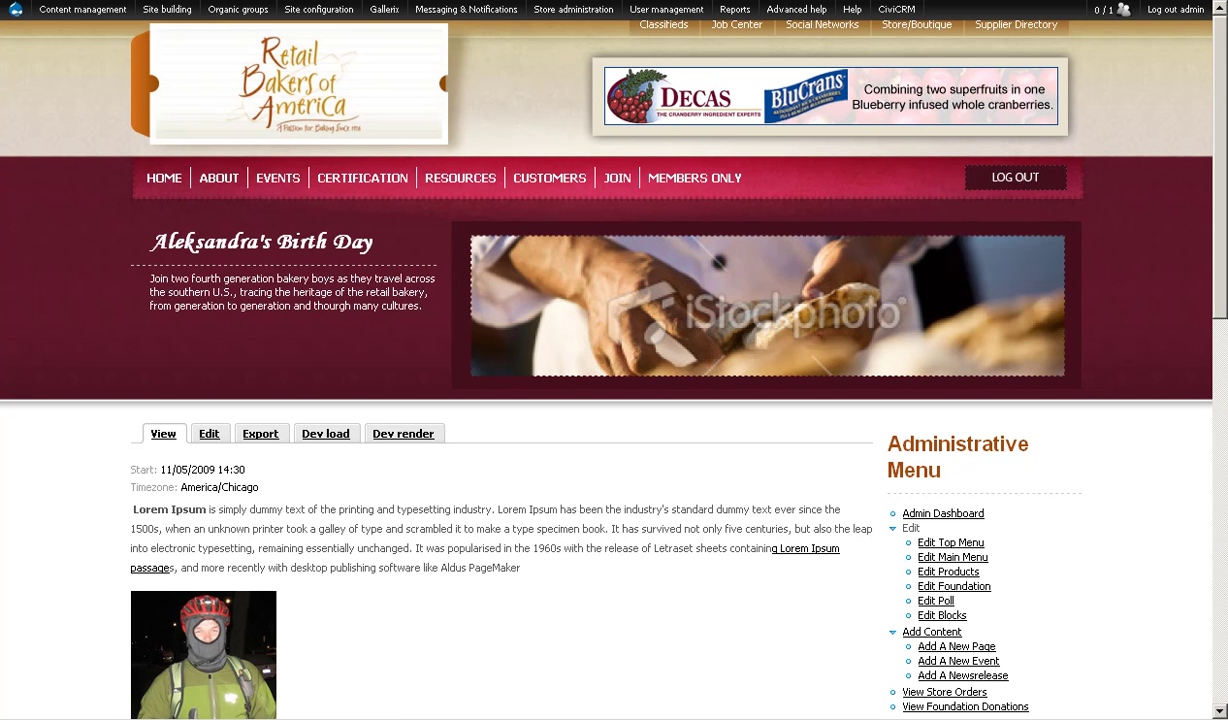